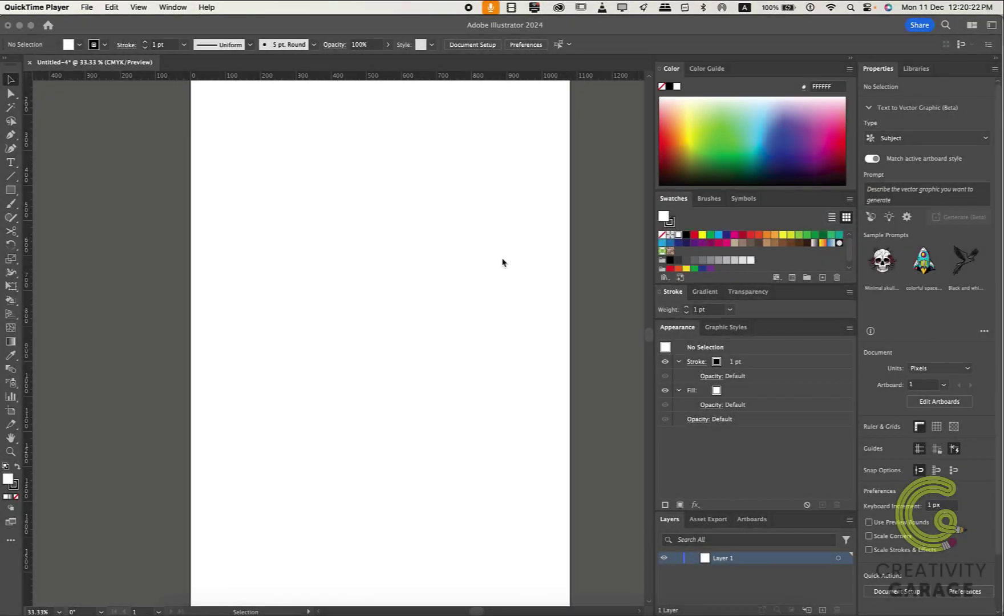
- Choose the Ellipse tool (L) and set the fill to None
left_click(374, 197)
key("l")
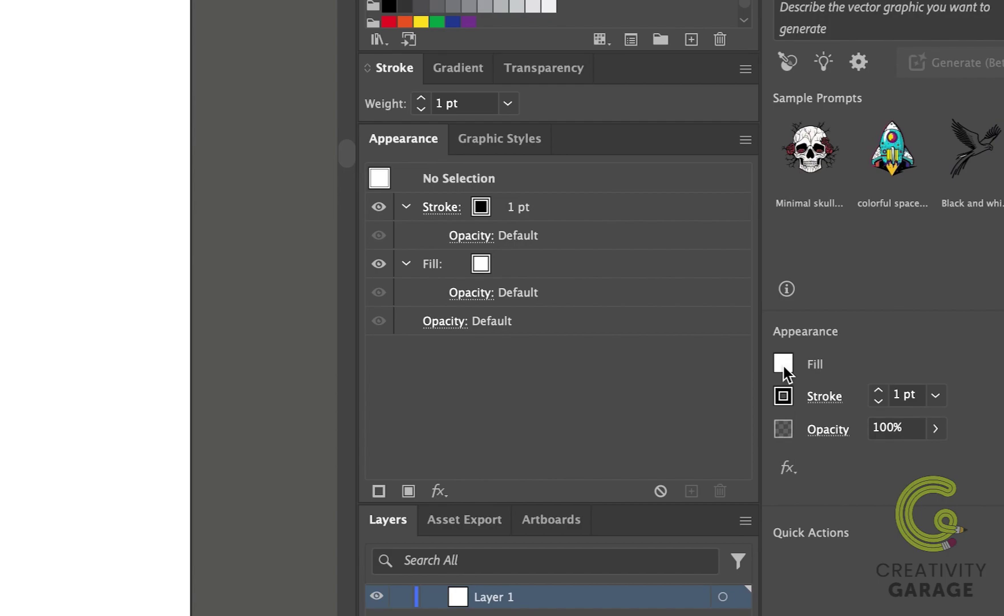
left_click(784, 366)
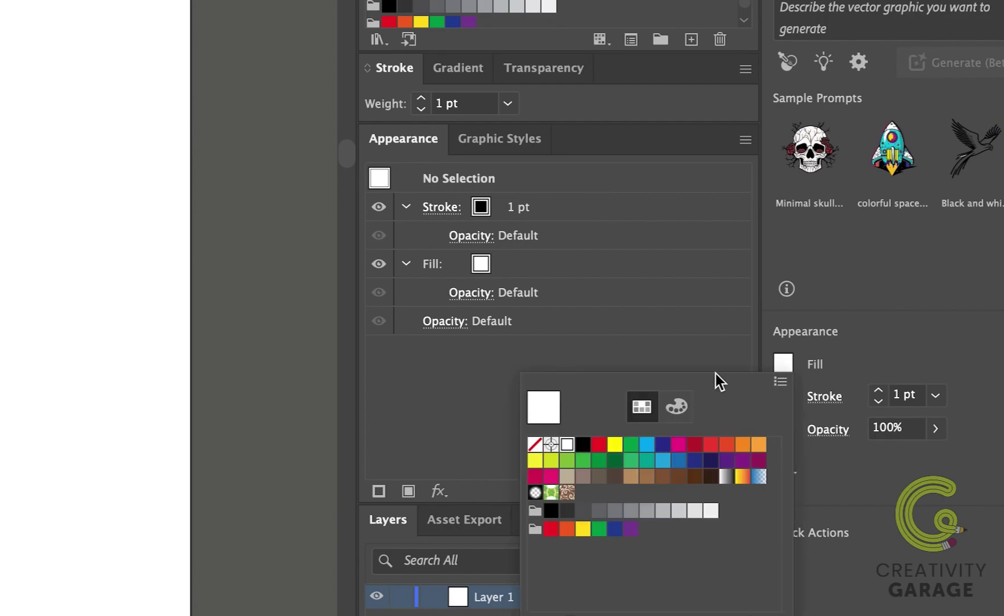
left_click(534, 445)
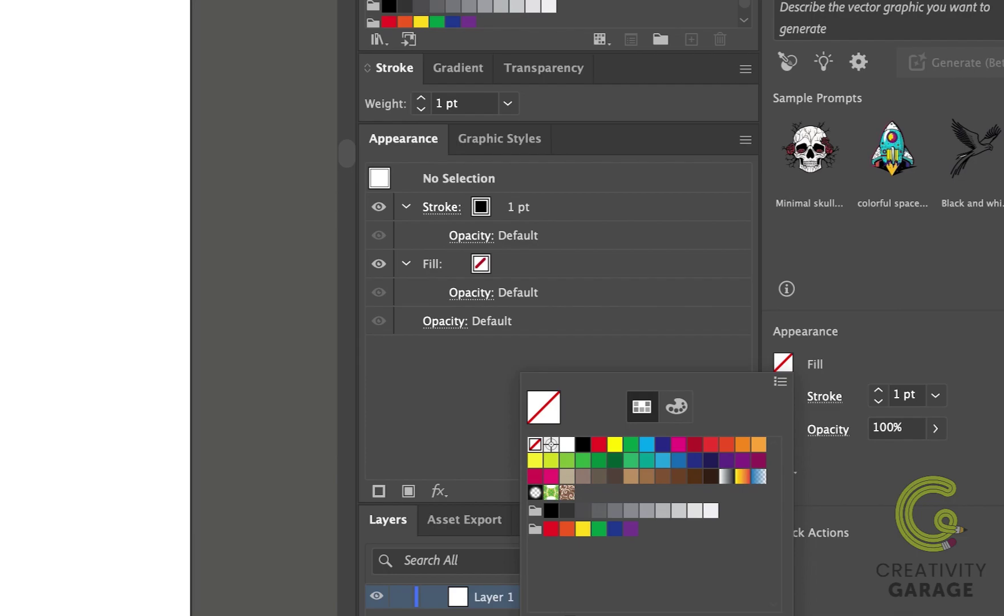
key("Escape")
scroll(884, 308, "down", 5)
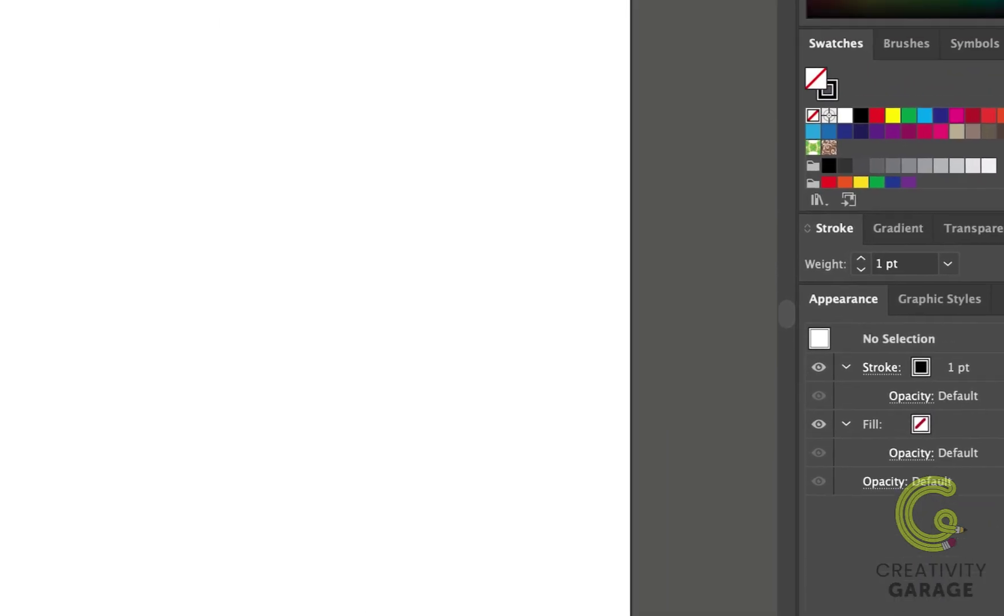
left_click(22, 210)
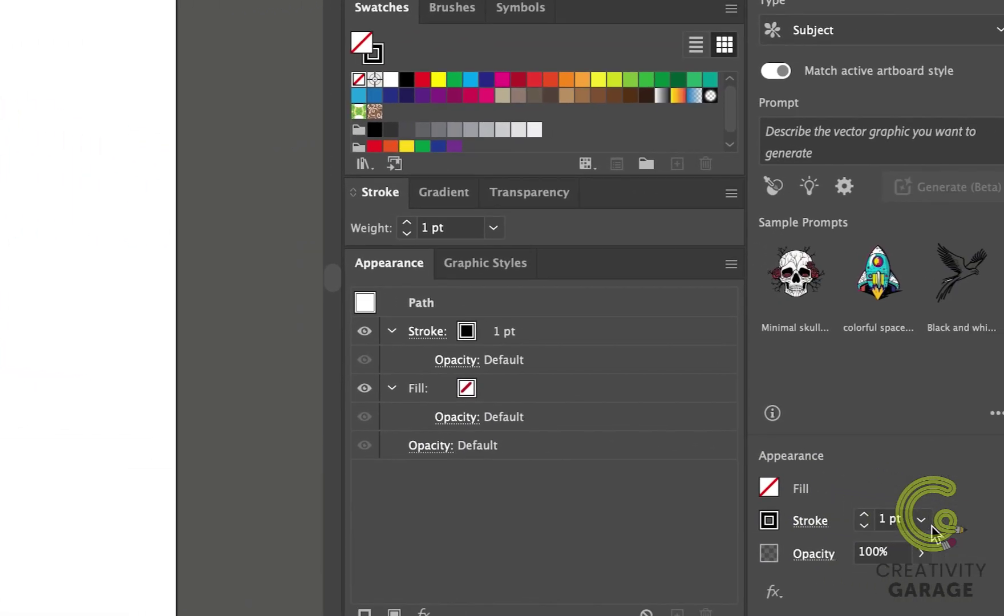
- Give the circle a 2 pt stroke weight and reselect it
left_click(922, 522)
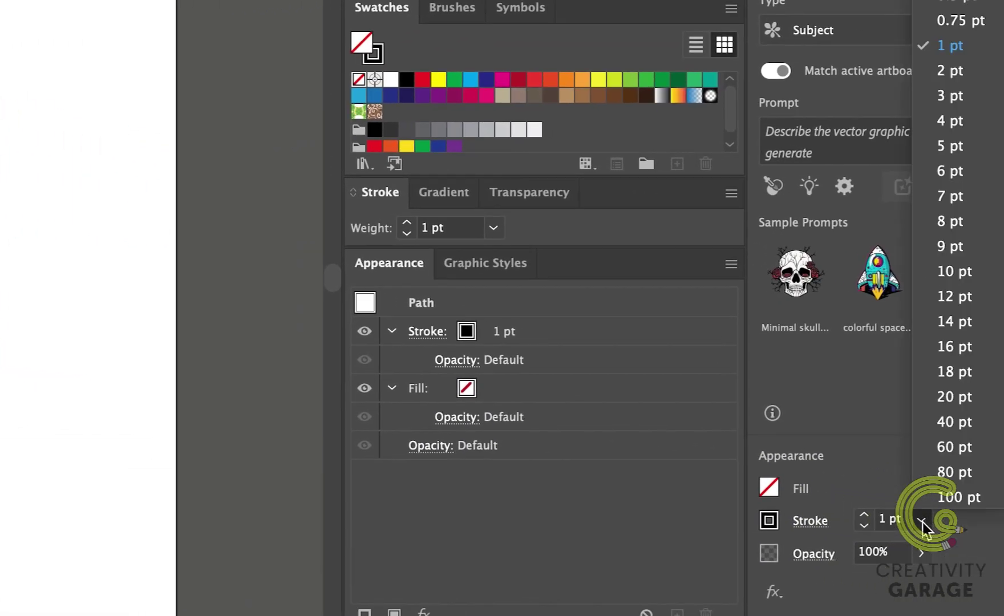
left_click(948, 73)
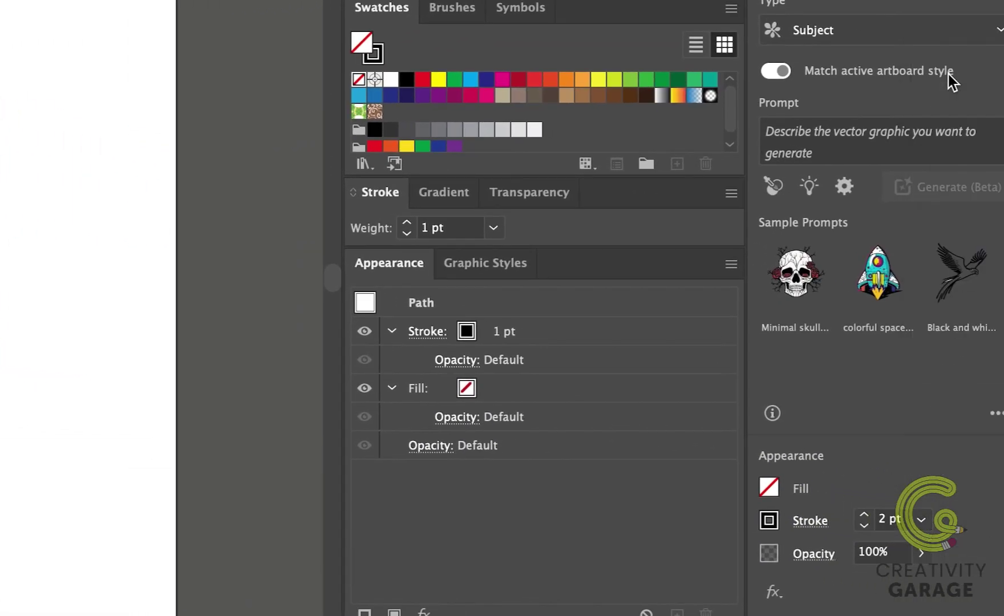
left_click(410, 365)
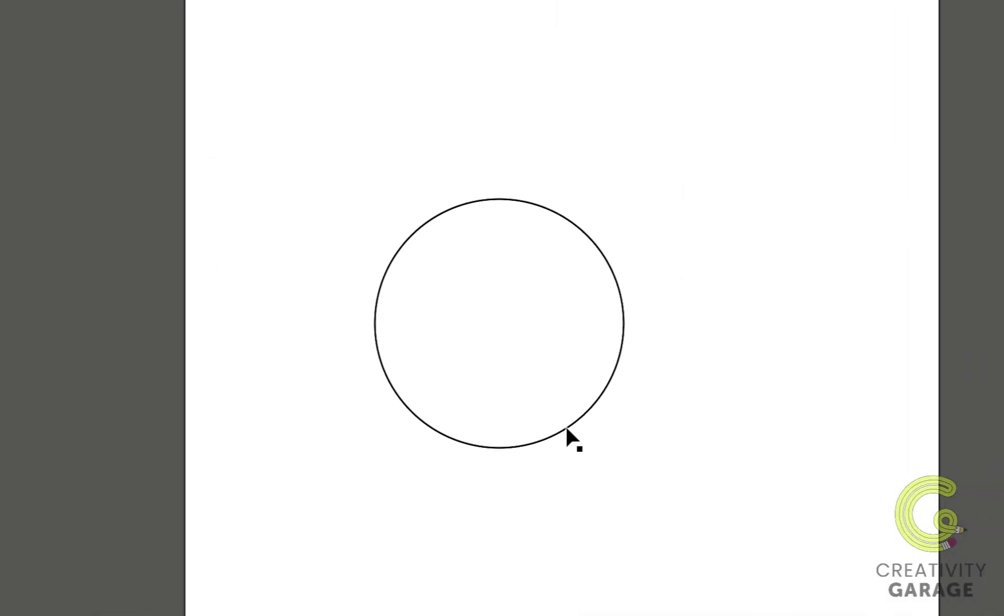
left_click(566, 428)
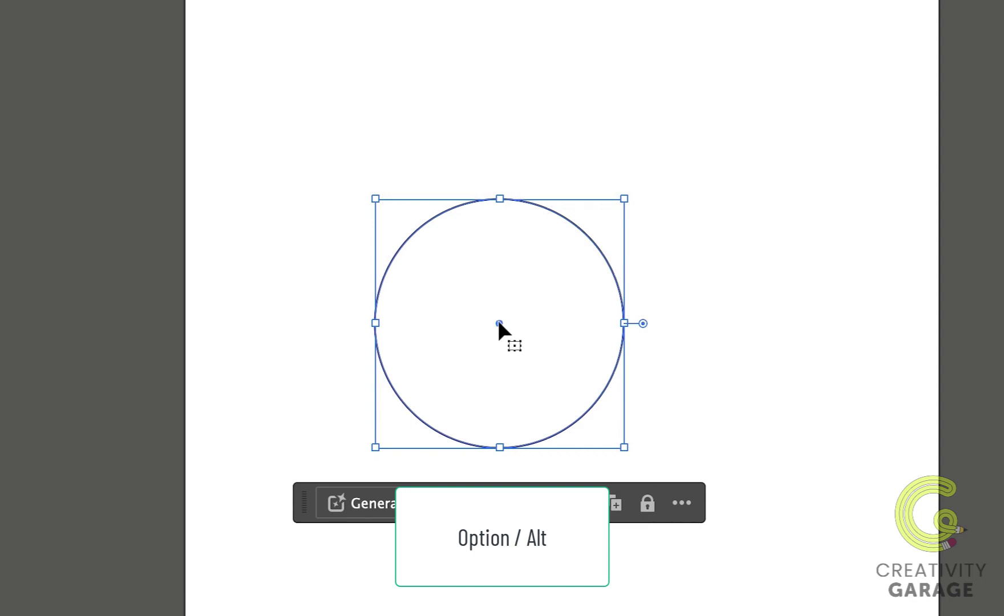
- Alt-drag an overlapping duplicate circle to the right, select both, and pick the Shape Builder tool
left_click_drag(498, 322, 668, 357)
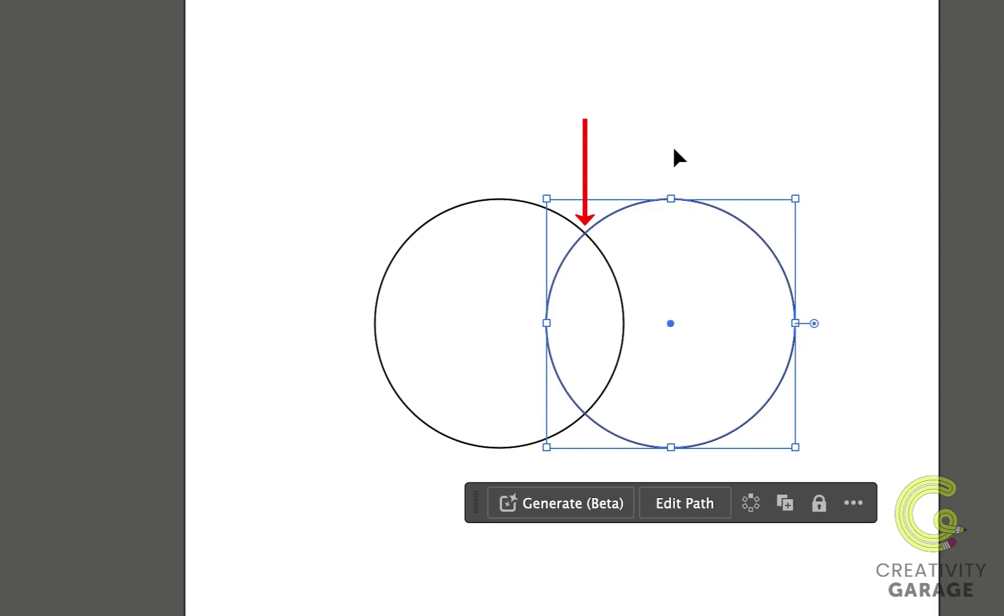
left_click_drag(677, 148, 463, 368)
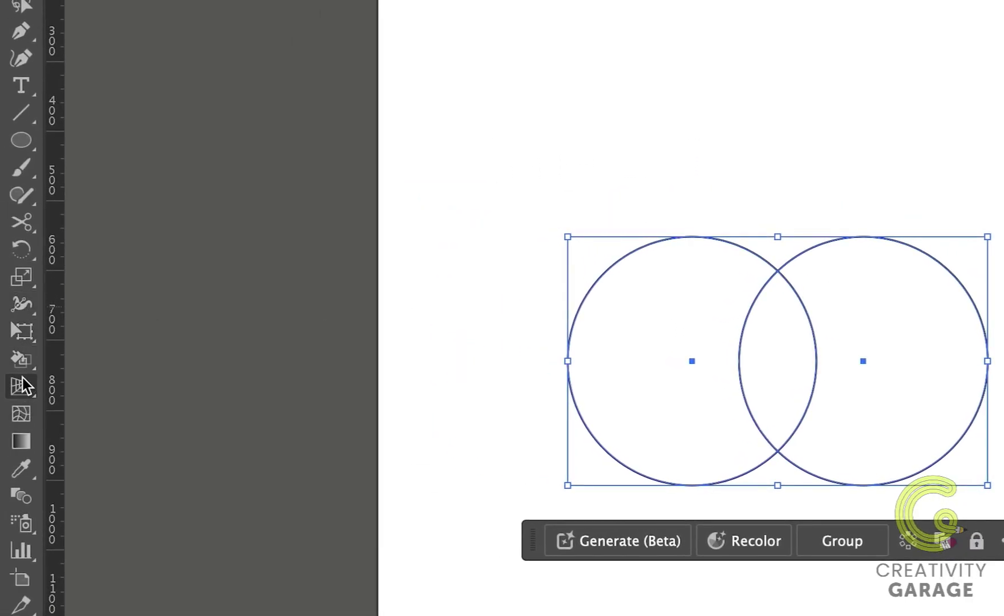
left_click(21, 358)
left_click(58, 143)
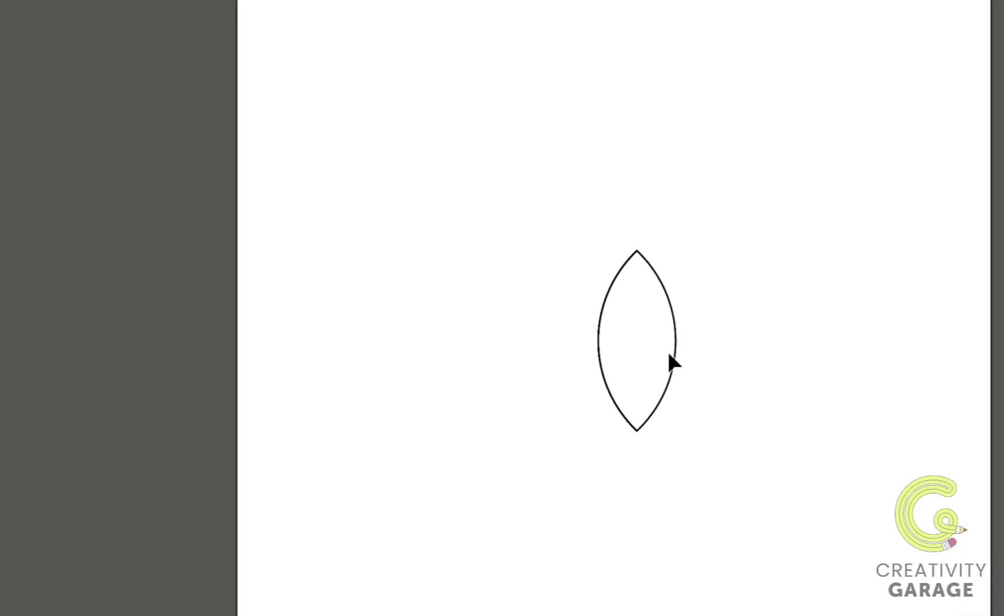
- Nudge the petal up-left and make a copy rotated 18° about its centre
left_click_drag(850, 437, 785, 422)
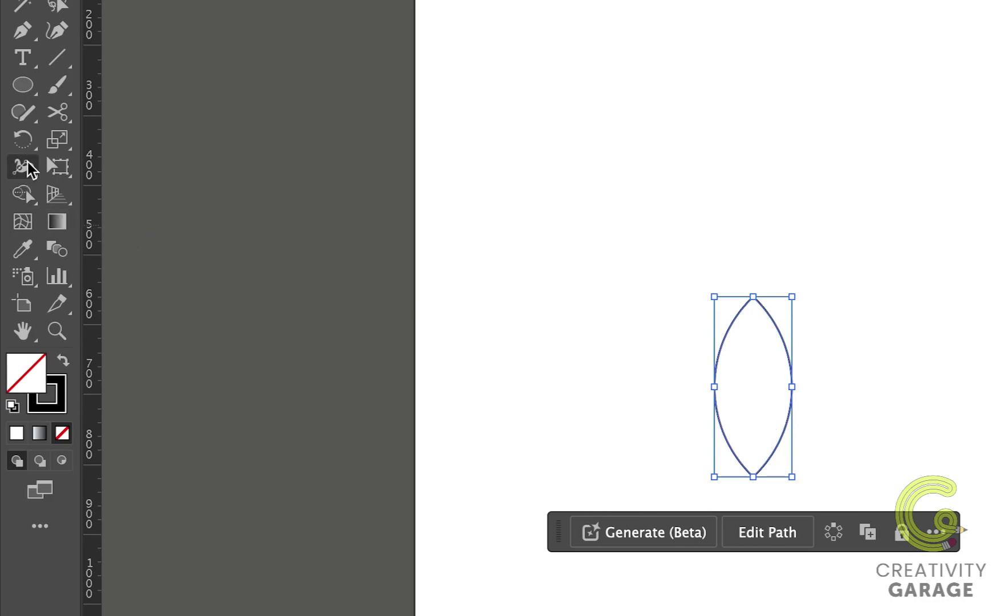
left_click(24, 142)
left_click(27, 145)
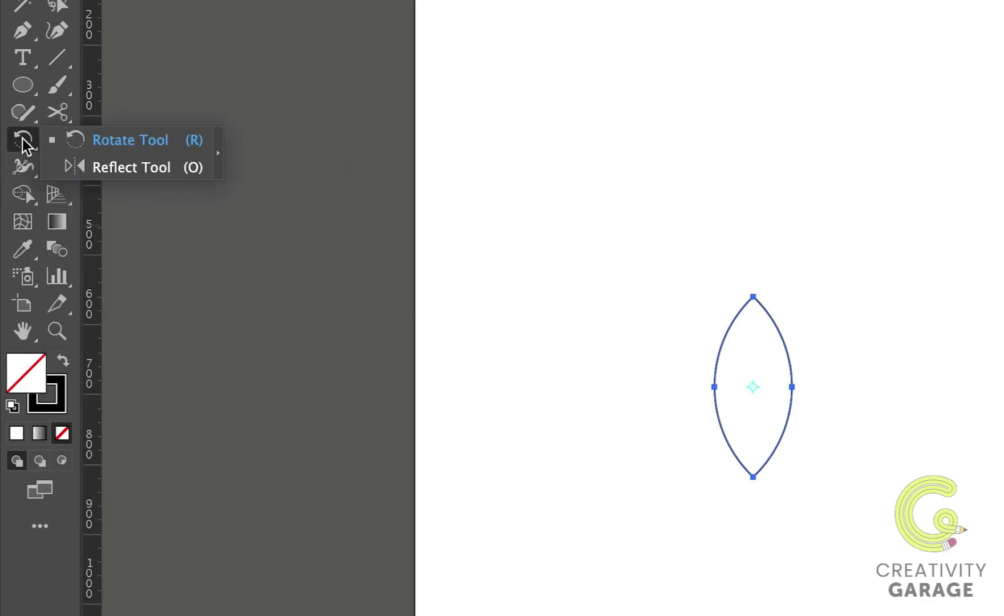
key("r")
left_click(90, 146)
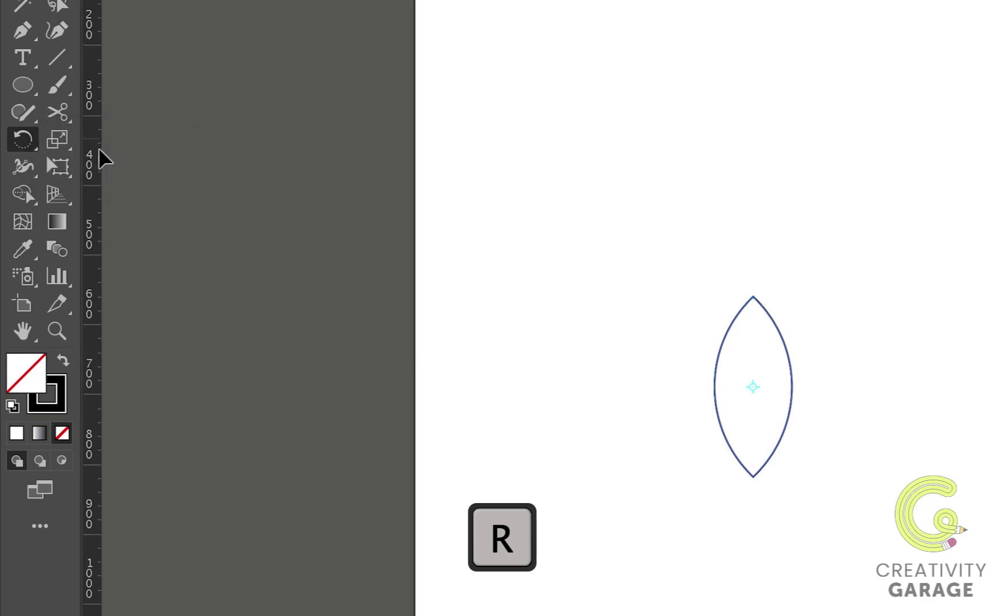
key("v")
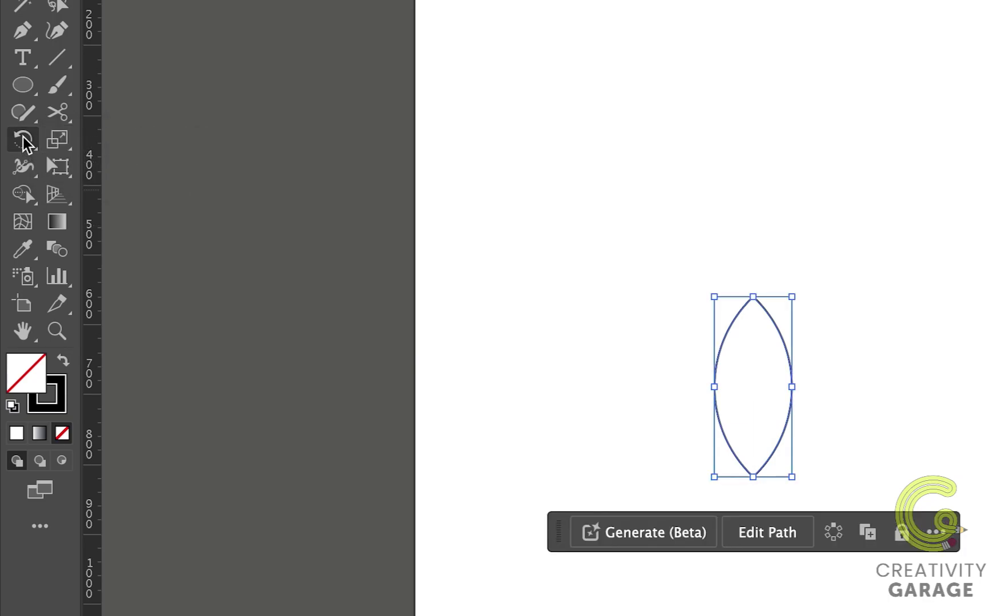
left_click(23, 139)
double_click(23, 140)
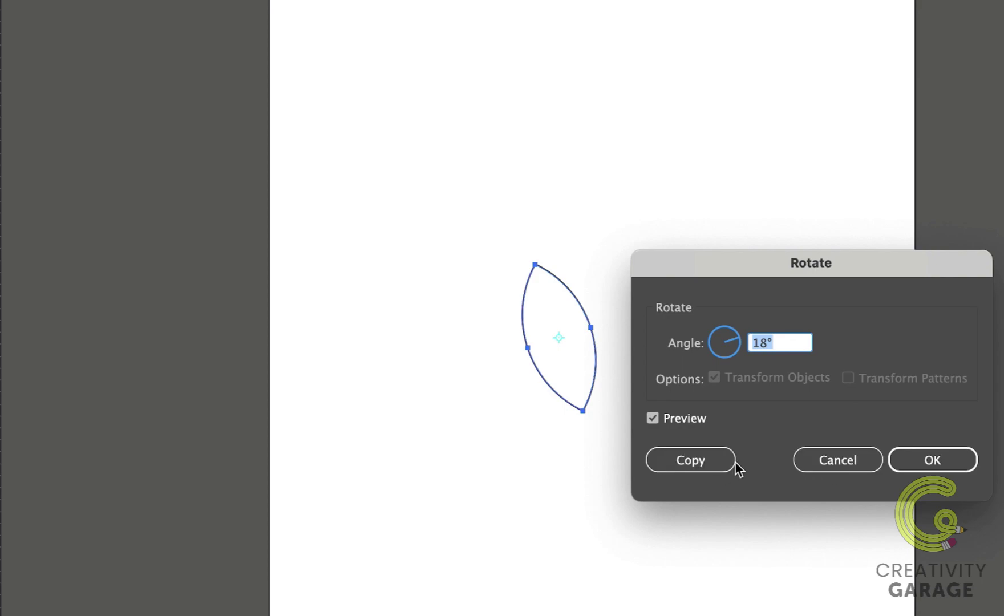
left_click(688, 460)
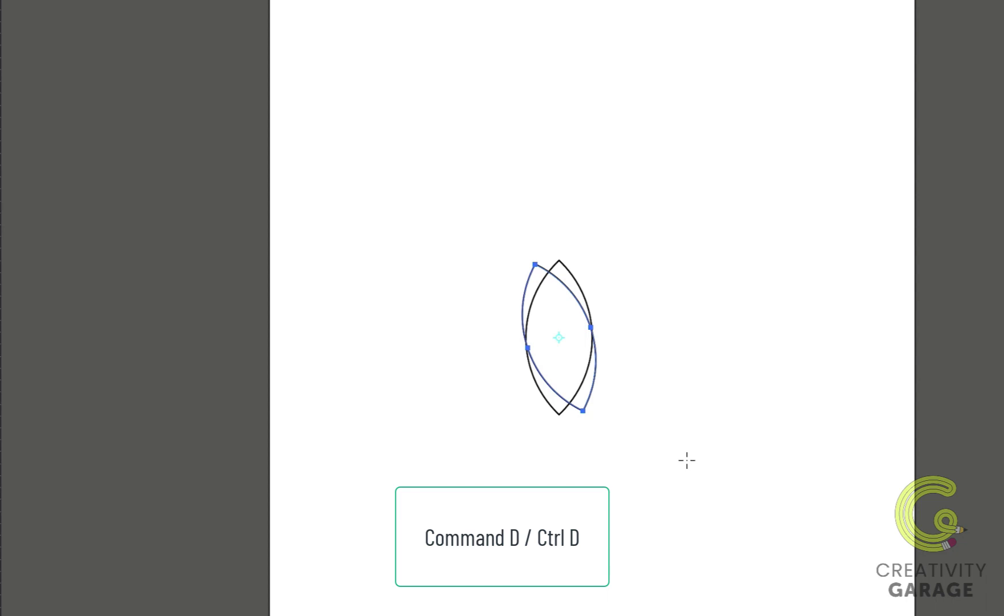
- Repeat the 18° rotated copy with Ctrl+D, then marquee-select all ten petals
key("ctrl+d")
key("ctrl+d")
key("ctrl+d")
key("ctrl+d")
key("ctrl+d")
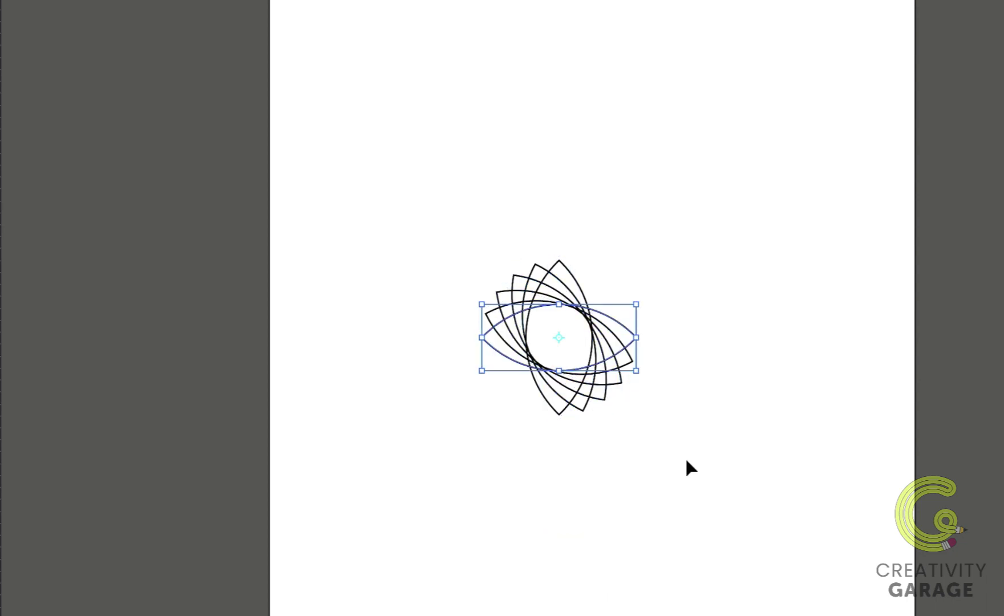
key("ctrl+d")
key("ctrl+d")
key("ctrl+d")
key("ctrl+d")
key("ctrl+d")
key("ctrl+d")
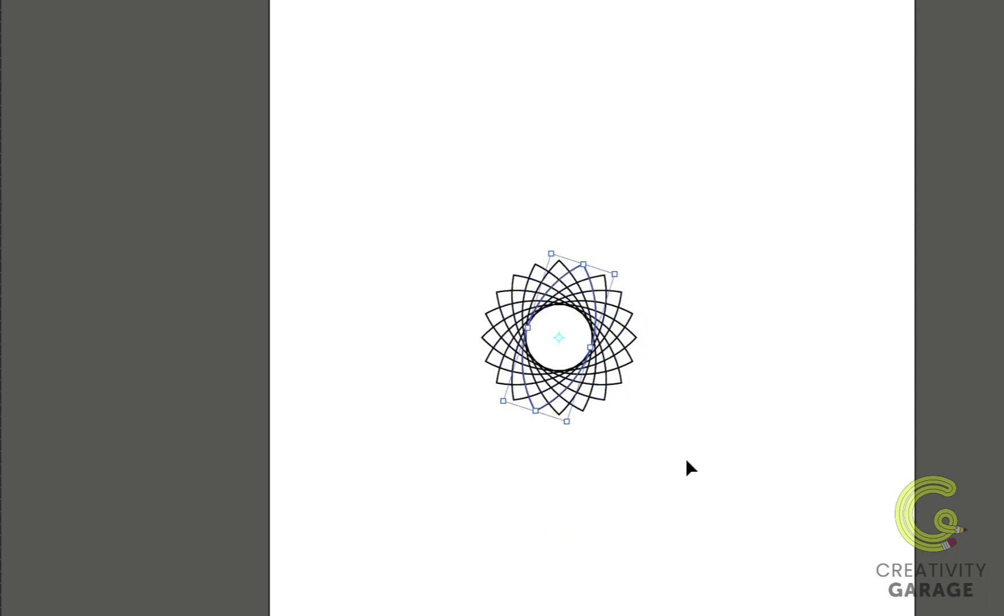
key("a")
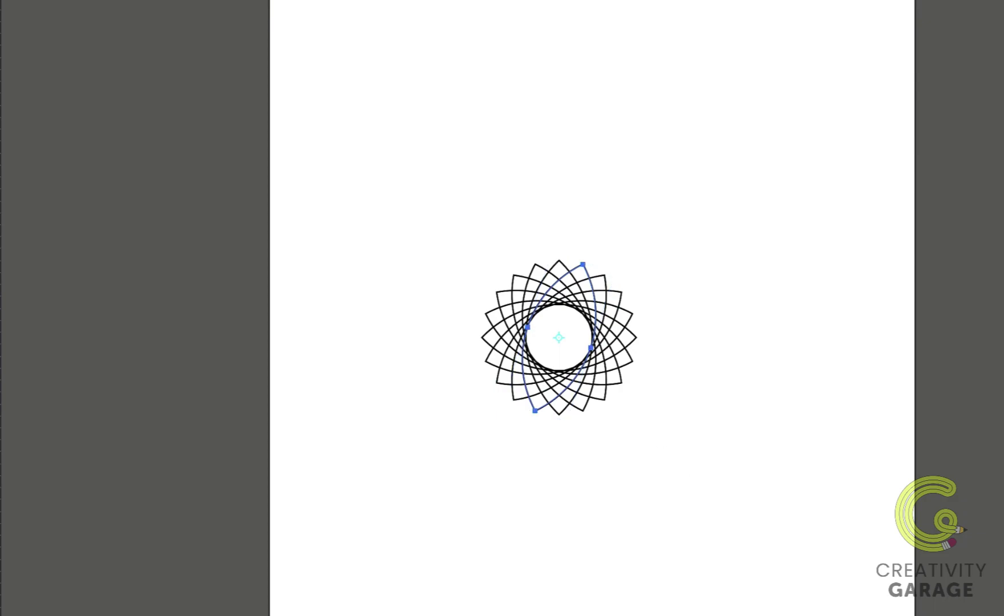
key("v")
left_click(749, 412)
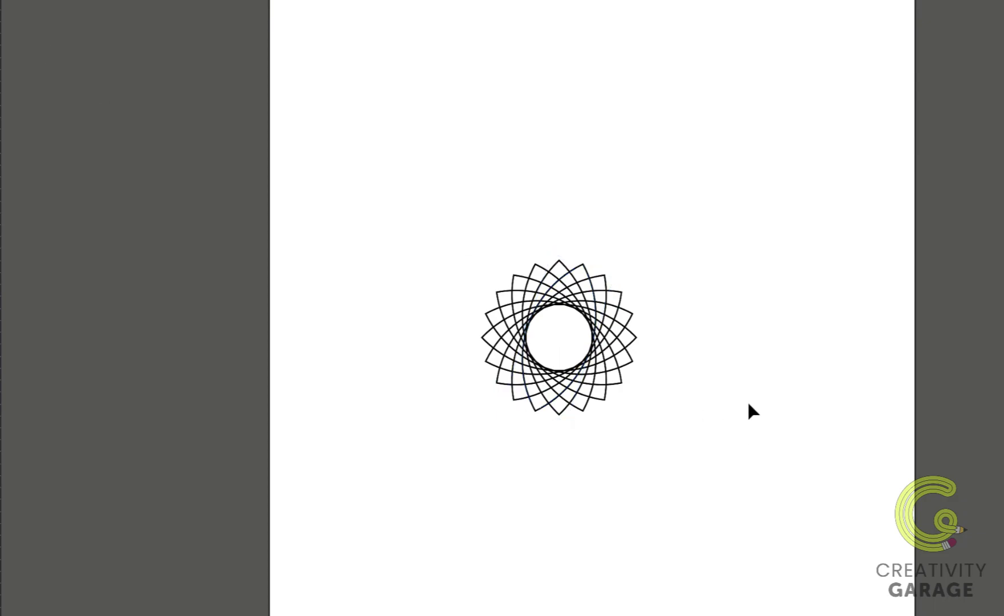
left_click_drag(763, 204, 434, 506)
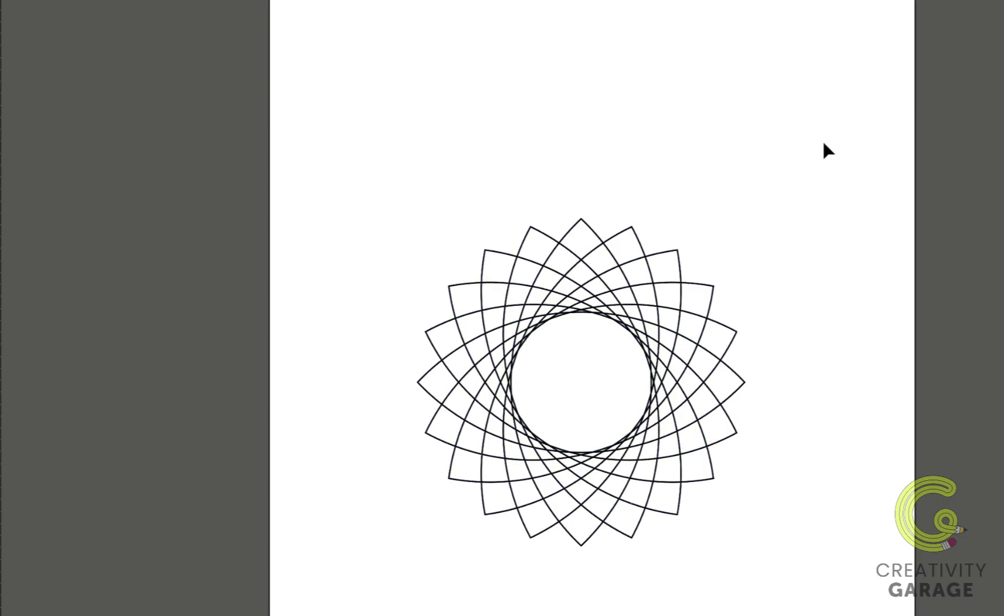
left_click_drag(825, 179, 301, 603)
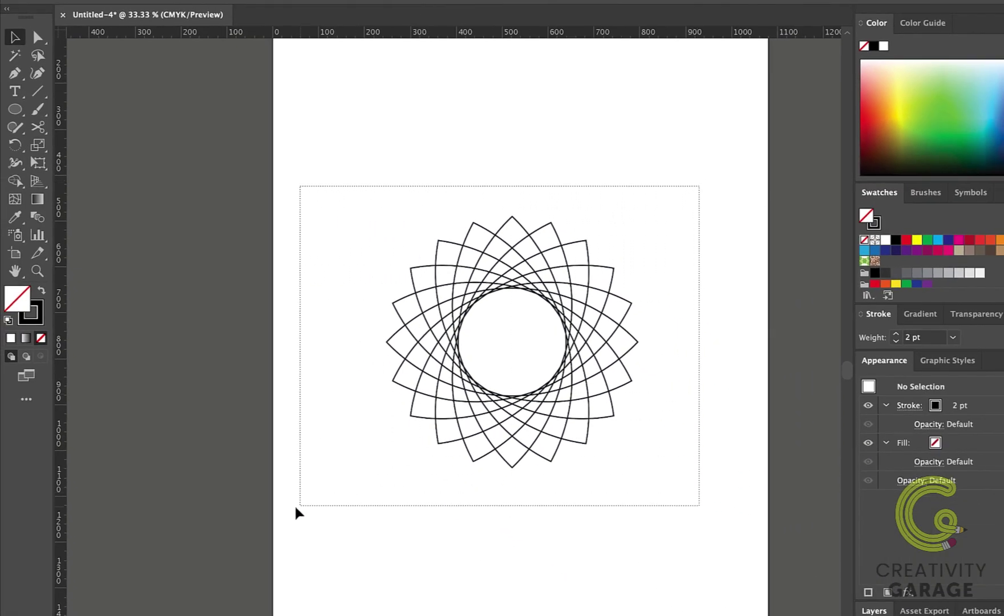
left_click_drag(297, 509, 309, 476)
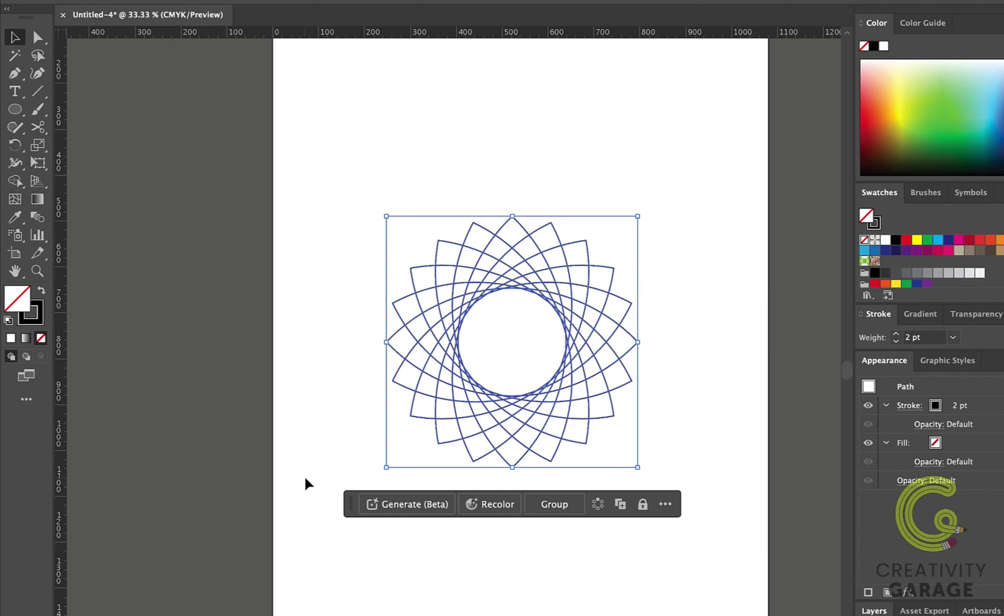
- Switch to the Live Paint Bucket tool (K)
left_click(16, 182)
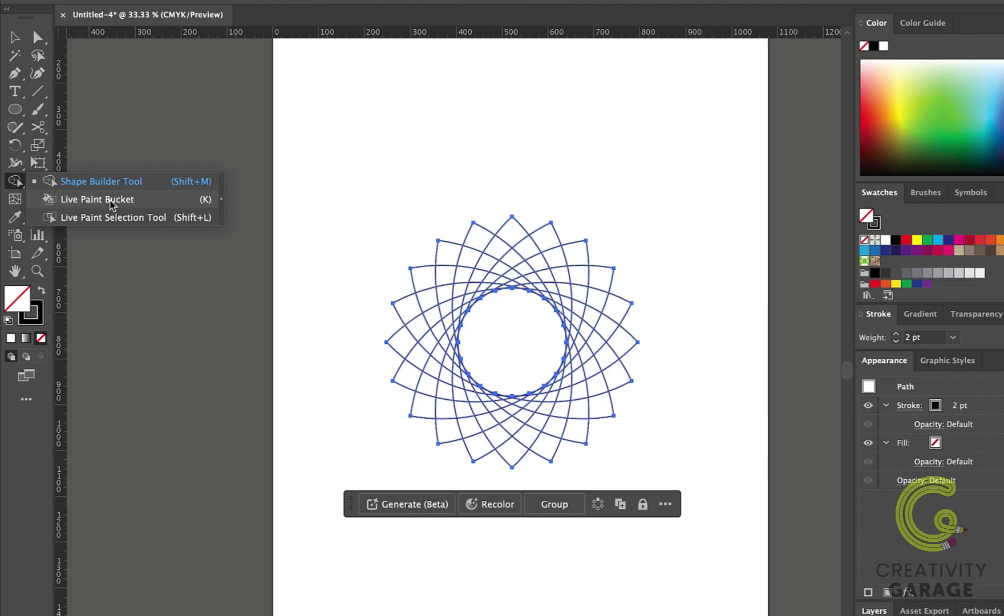
key("k")
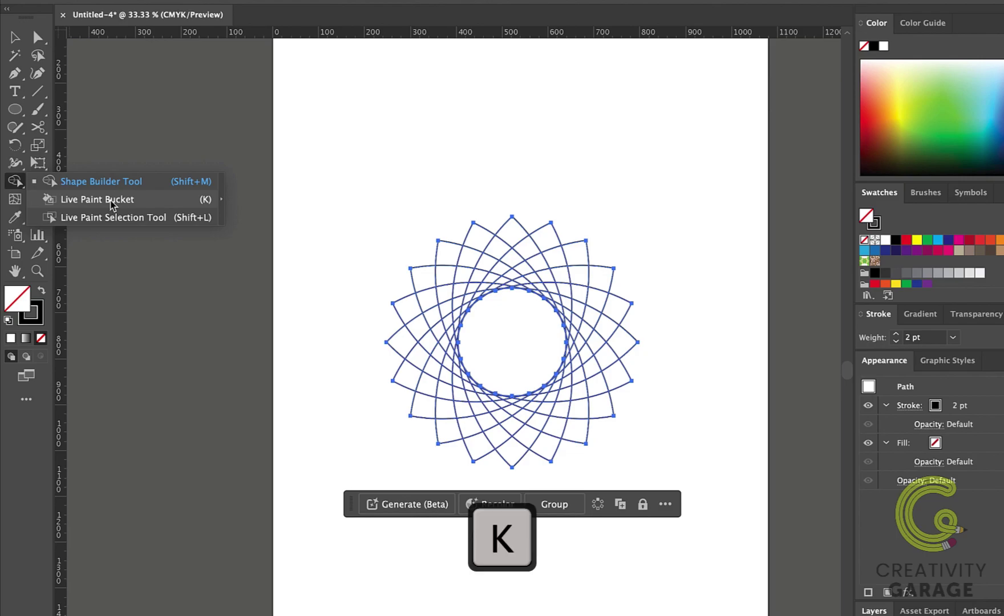
left_click(112, 201)
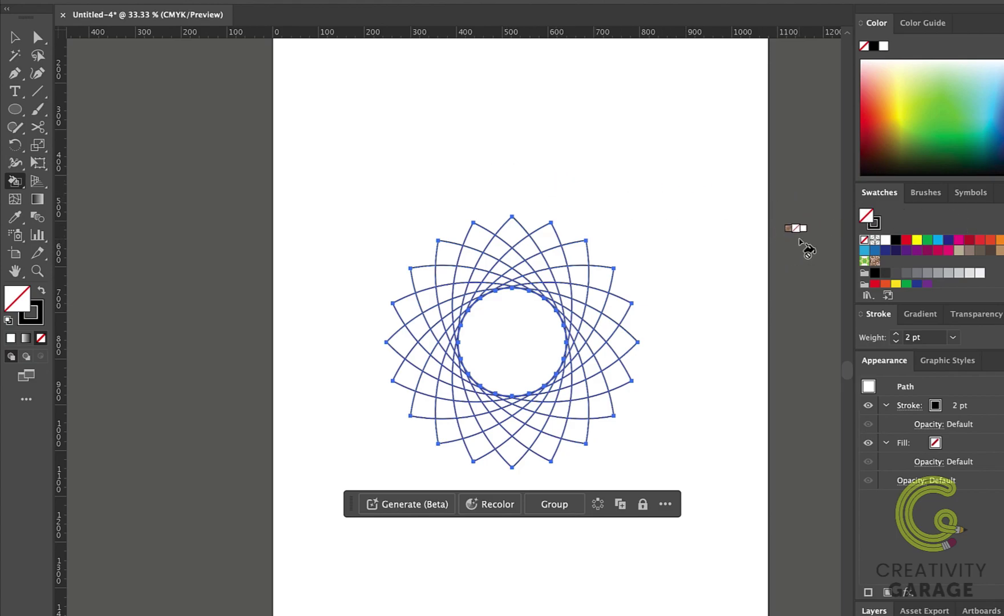
- Cycle through the swatches with the arrow keys and settle on red (ED1C24)
key("Right")
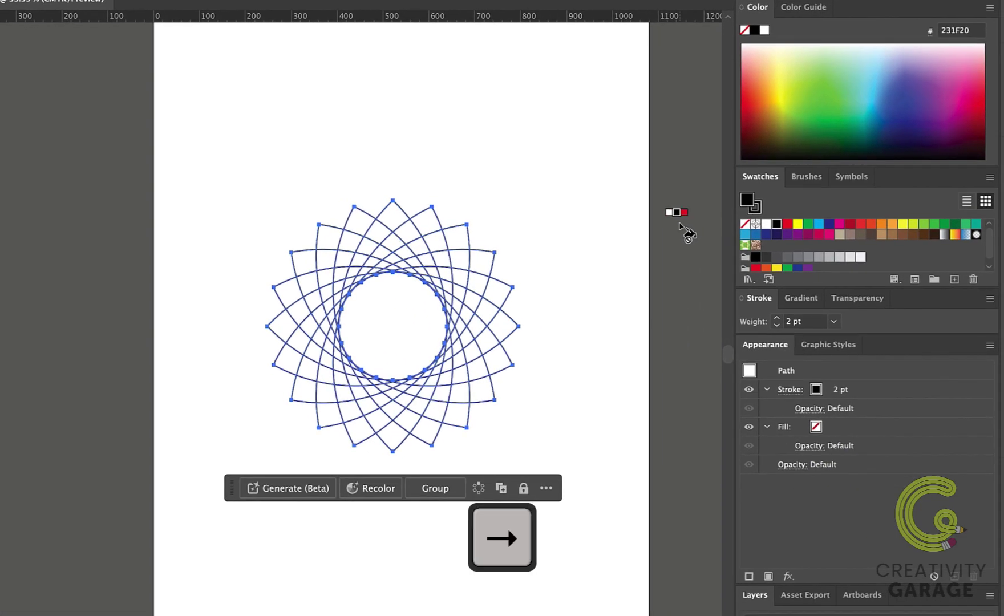
key("Right")
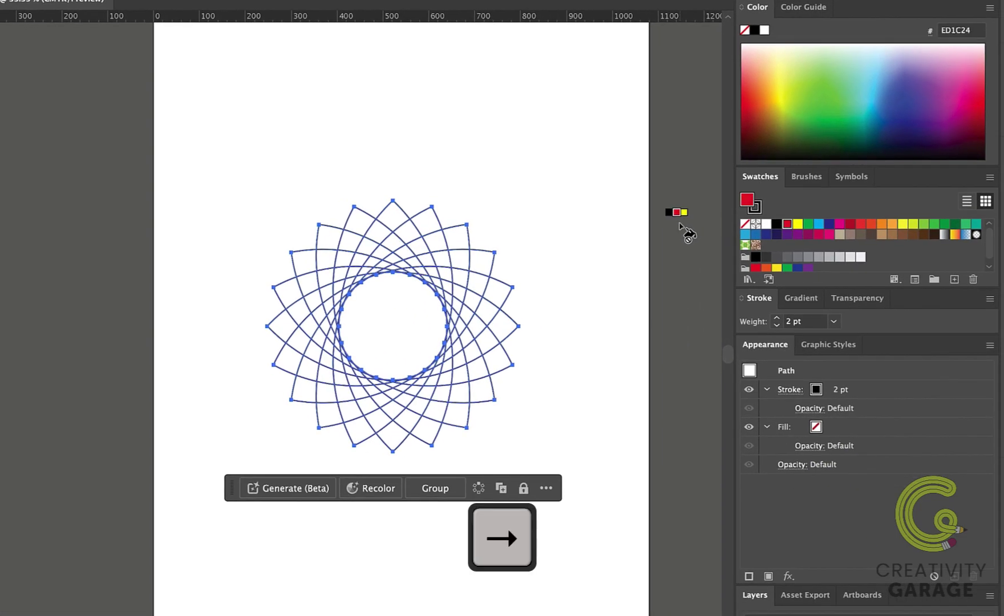
key("Right")
key("Right")
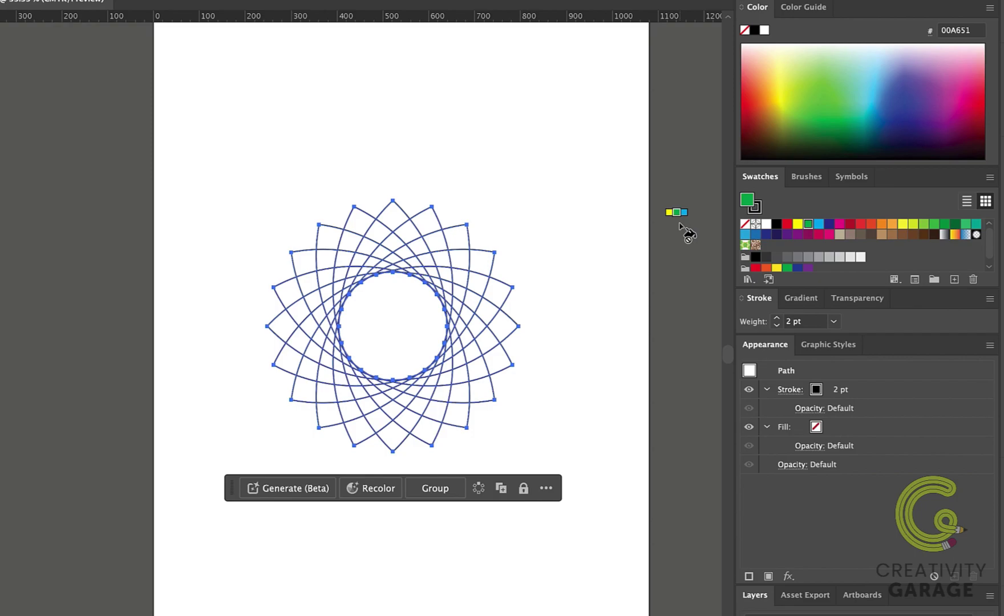
key("Right")
key("Left")
key("Left")
key("Left")
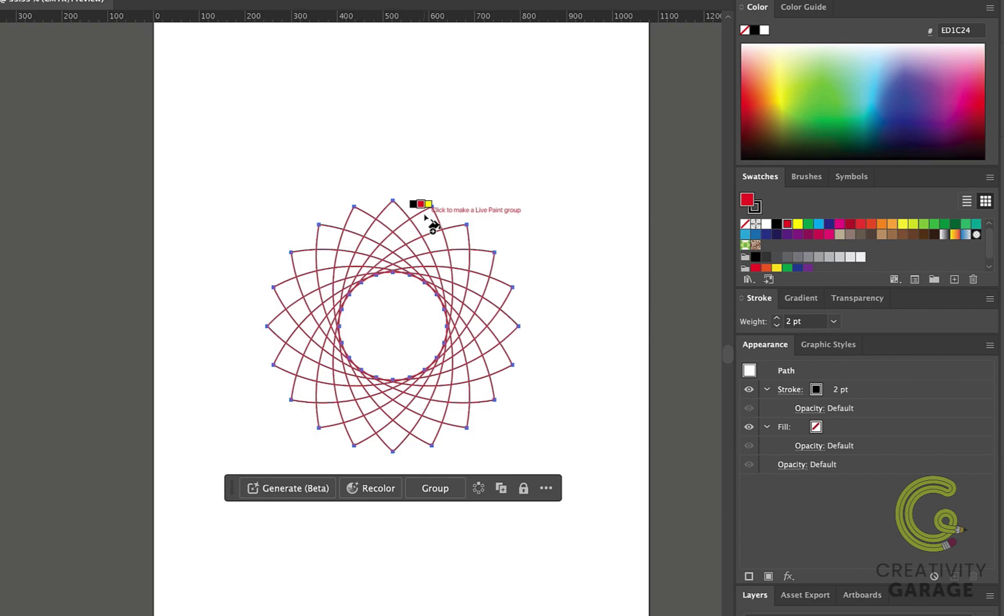
- Make the rosette a Live Paint group and paint the outer tips red from top down the right side
left_click(424, 217)
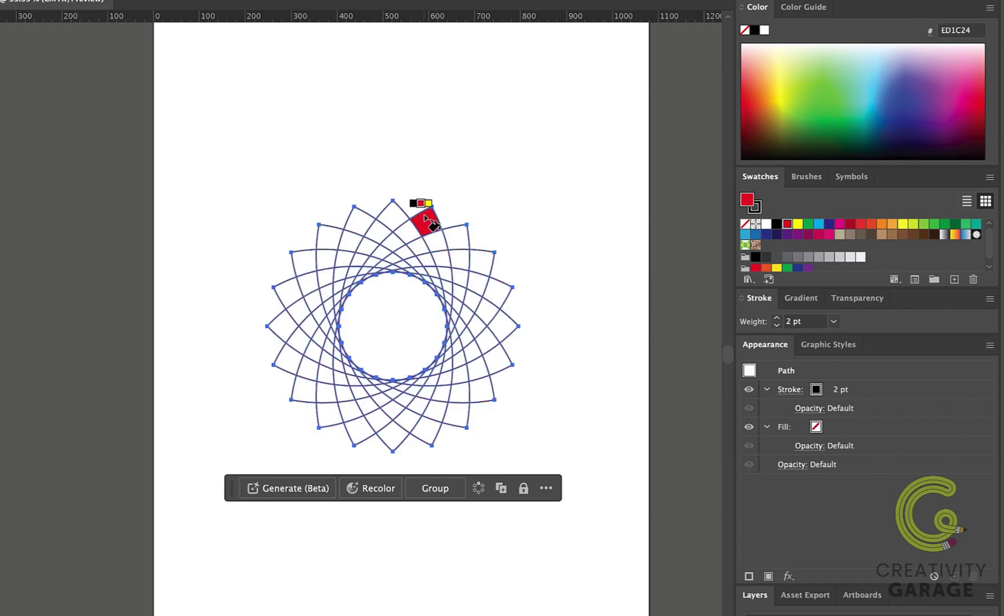
left_click(457, 236)
left_click(483, 266)
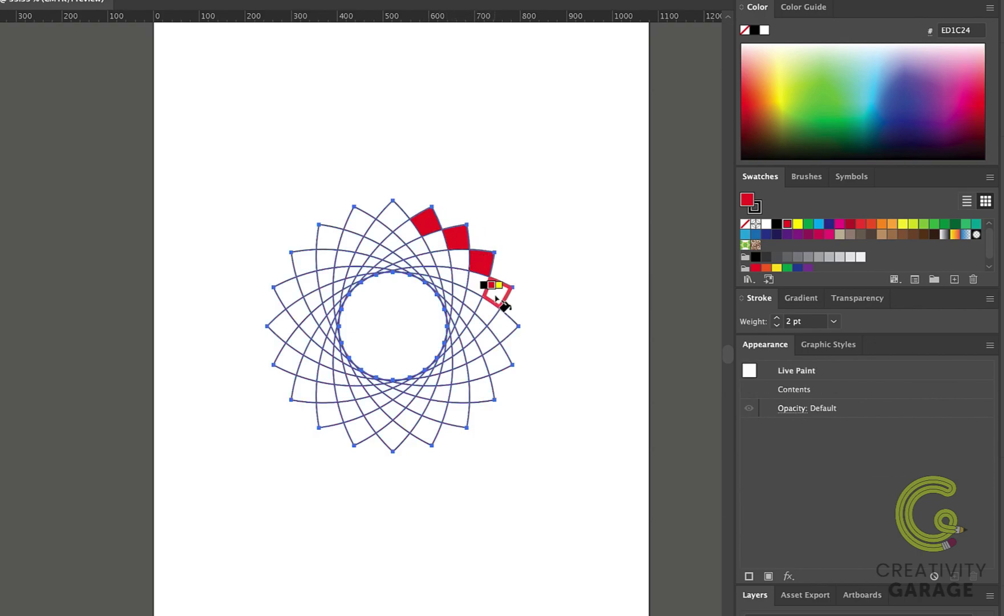
left_click(496, 294)
left_click(507, 341)
left_click(494, 365)
left_click(462, 406)
left_click(453, 422)
left_click(417, 438)
left_click(382, 437)
left_click(356, 432)
- Paint the remaining outer tips red along the left side back up to the top
left_click(302, 390)
left_click(331, 413)
left_click(288, 363)
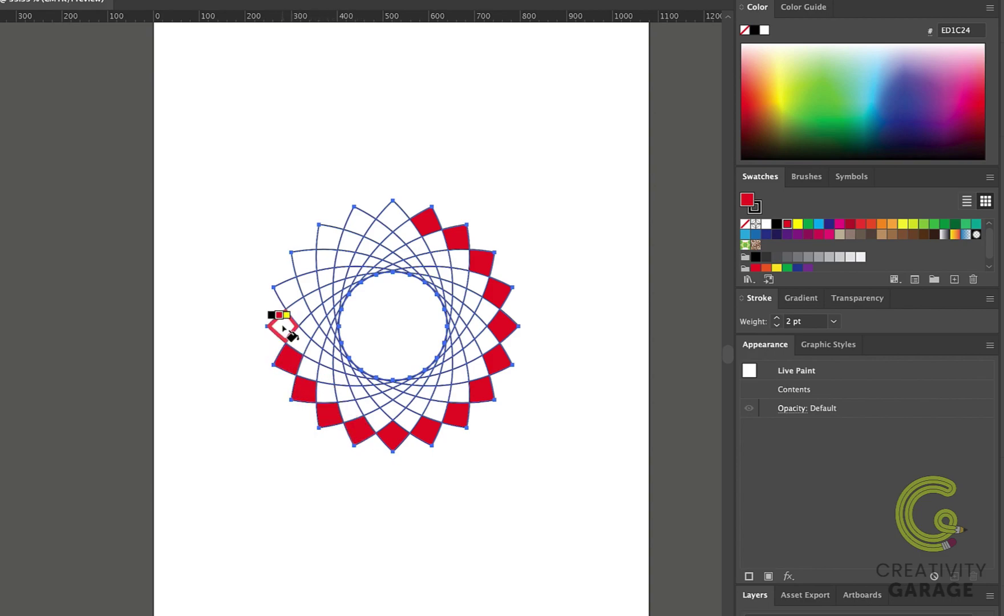
left_click(279, 323)
left_click(289, 290)
left_click(300, 261)
left_click(324, 242)
left_click(352, 219)
left_click(390, 216)
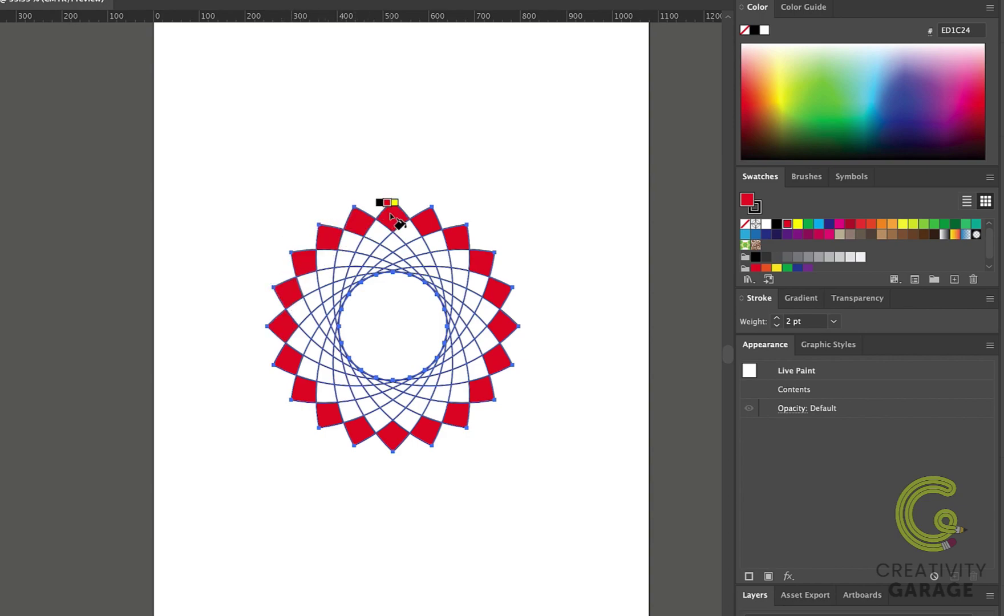
- Pick green and fill the ring cells inside the red tips down the right side
left_click(819, 112)
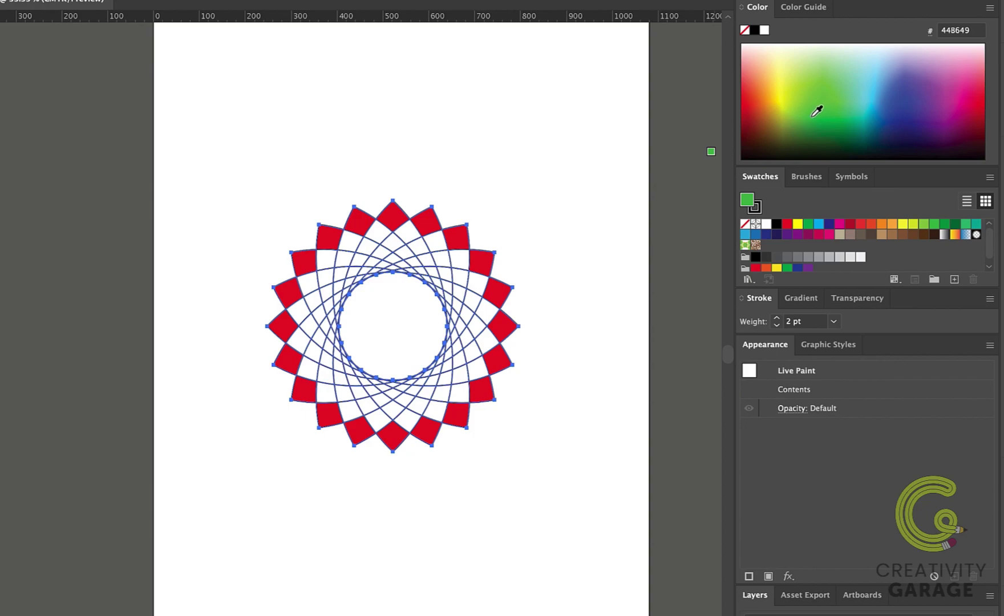
left_click(436, 242)
left_click(459, 260)
left_click(477, 282)
left_click(486, 311)
left_click(486, 341)
left_click(478, 368)
left_click(458, 393)
left_click(436, 410)
left_click(409, 420)
left_click(378, 419)
- Finish the green ring along the left and top, then select cyan (00AEEF)
left_click(350, 410)
left_click(326, 392)
left_click(308, 368)
left_click(299, 343)
left_click(295, 303)
left_click(309, 284)
left_click(328, 258)
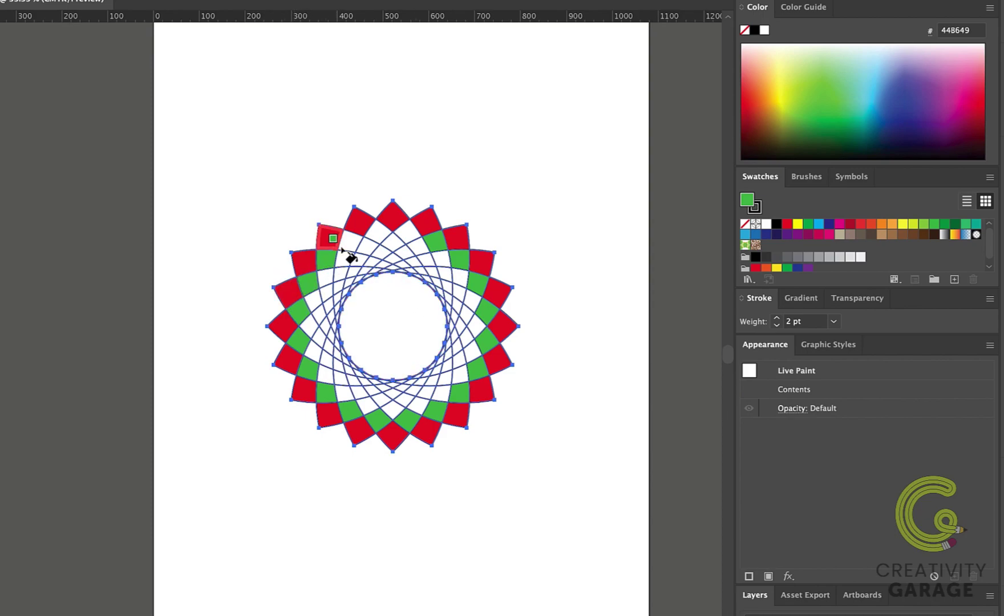
left_click(350, 239)
left_click(377, 233)
left_click(407, 231)
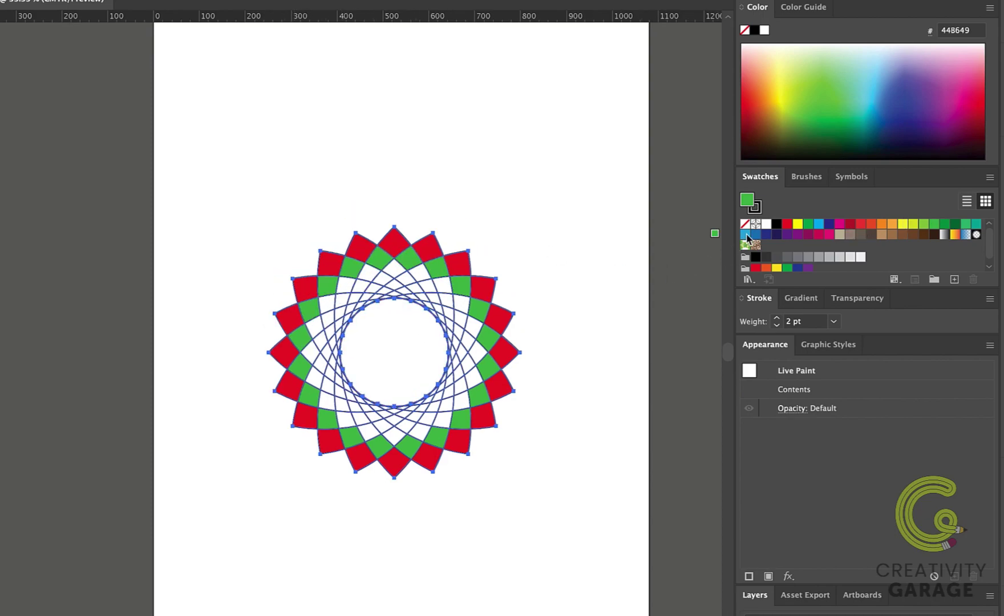
left_click(819, 224)
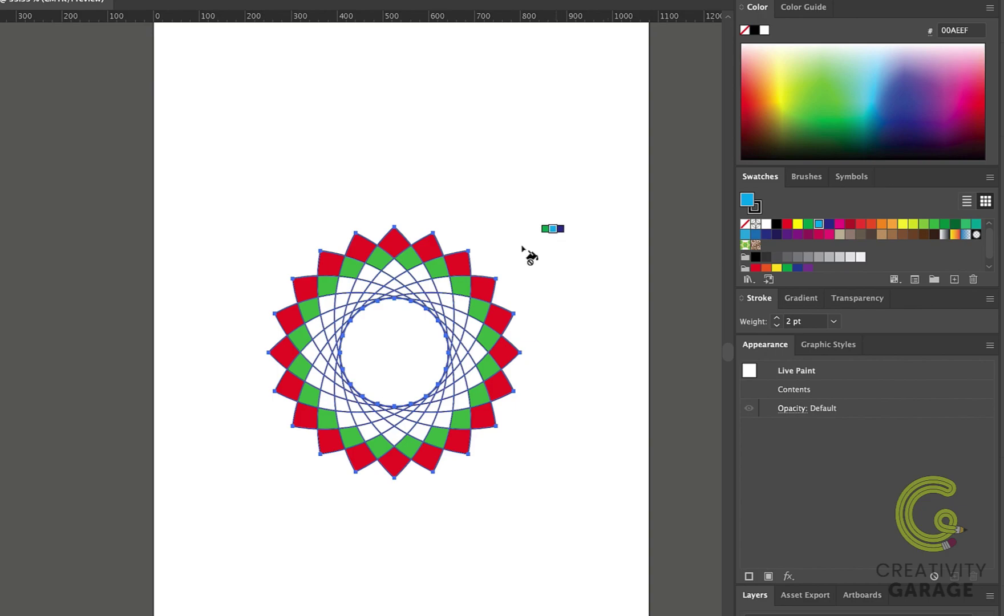
- Drag-fill the third ring cyan, then switch to red-orange (F15A29) and paint inner-ring cells
mouse_move(460, 292)
left_mouse_down()
mouse_move(477, 349)
mouse_move(467, 404)
mouse_move(398, 434)
mouse_move(354, 426)
mouse_move(314, 376)
mouse_move(314, 324)
mouse_move(340, 287)
mouse_move(418, 274)
left_mouse_up()
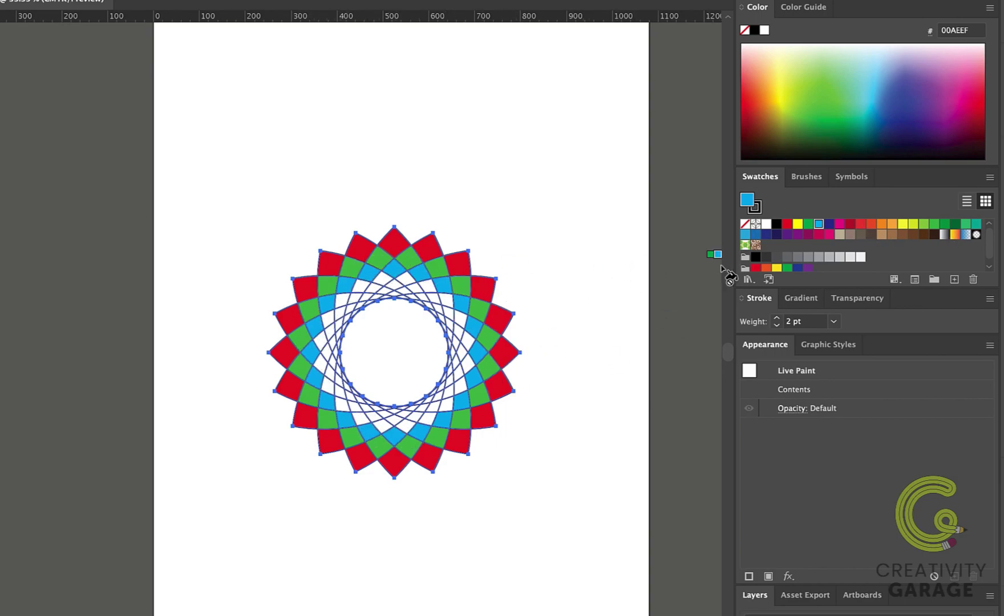
key("Right")
key("Right")
key("Right")
key("Right")
key("Right")
mouse_move(426, 284)
left_mouse_down()
mouse_move(469, 340)
mouse_move(467, 364)
mouse_move(429, 418)
mouse_move(380, 423)
mouse_move(350, 412)
mouse_move(328, 379)
mouse_move(319, 327)
mouse_move(339, 297)
mouse_move(394, 285)
left_mouse_up()
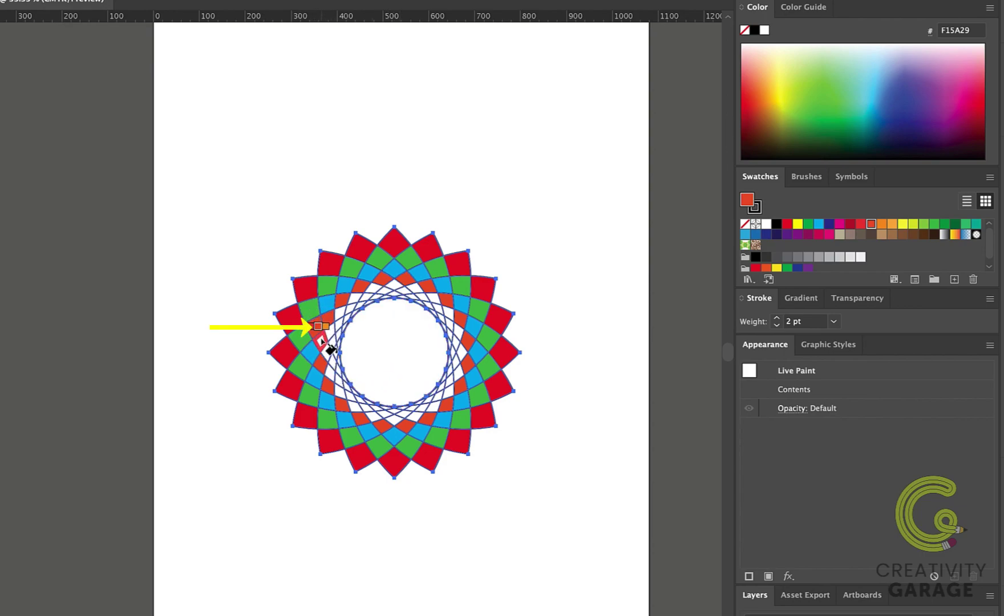
- Fill the last inner-ring cell red-orange, sample blue from the artwork, and return to the Selection tool
left_click(320, 339)
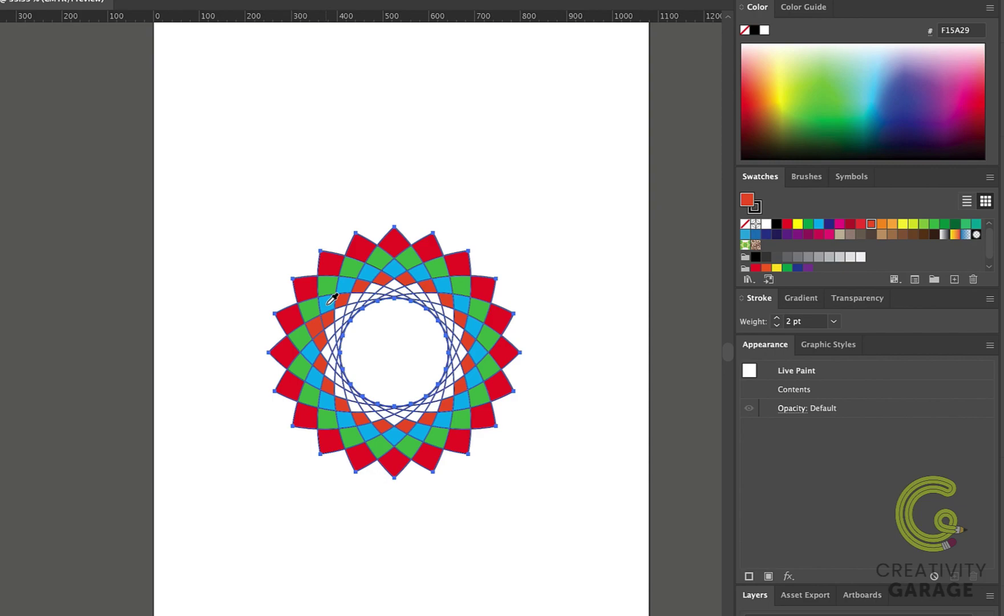
left_click(328, 303, "alt")
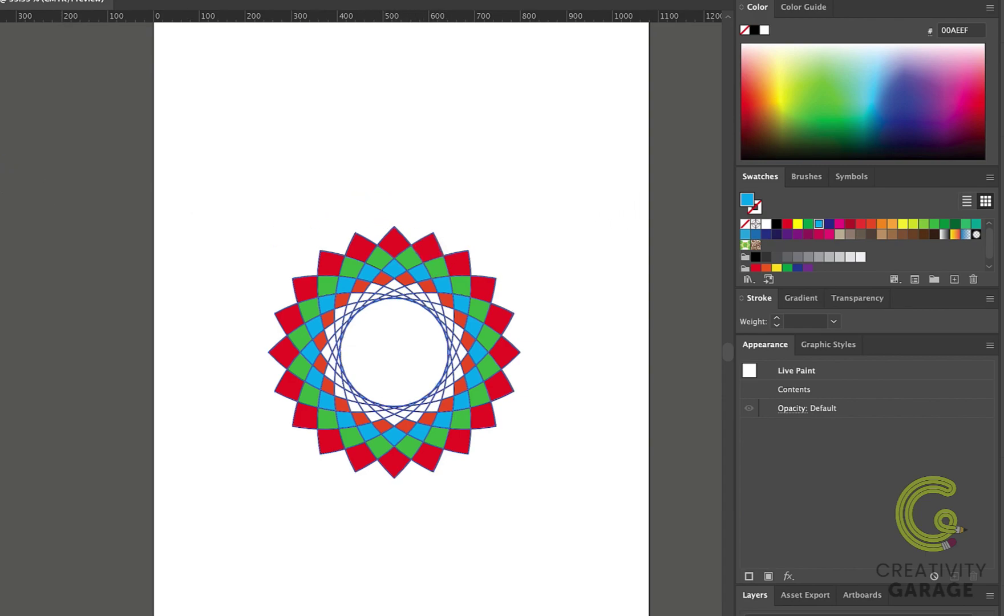
key("v")
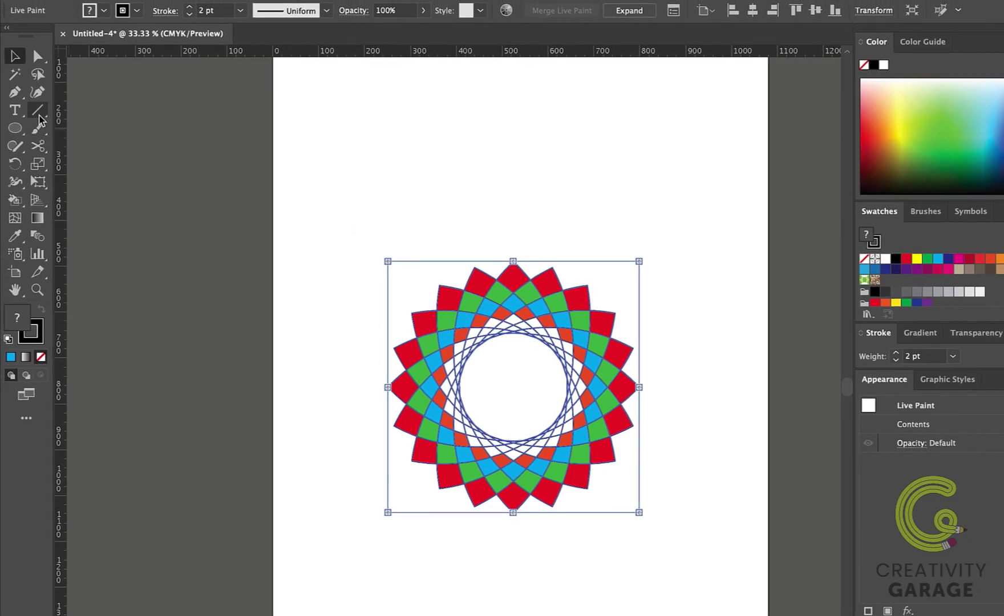
- Draw vertical and horizontal lines crossing the star's centre, then marquee-select the star and both lines
left_click_drag(37, 111, 108, 106)
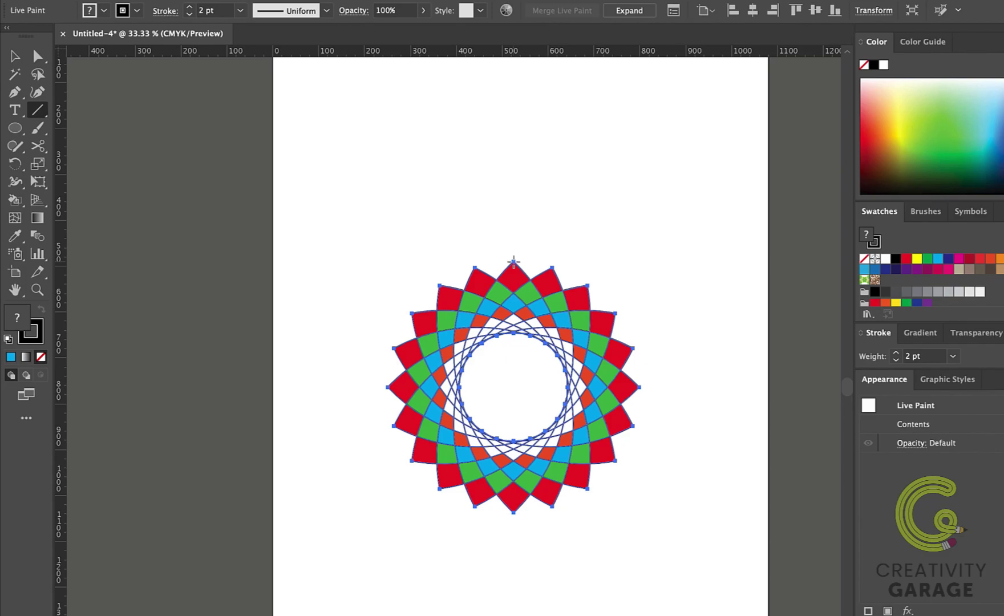
left_click_drag(513, 262, 568, 512)
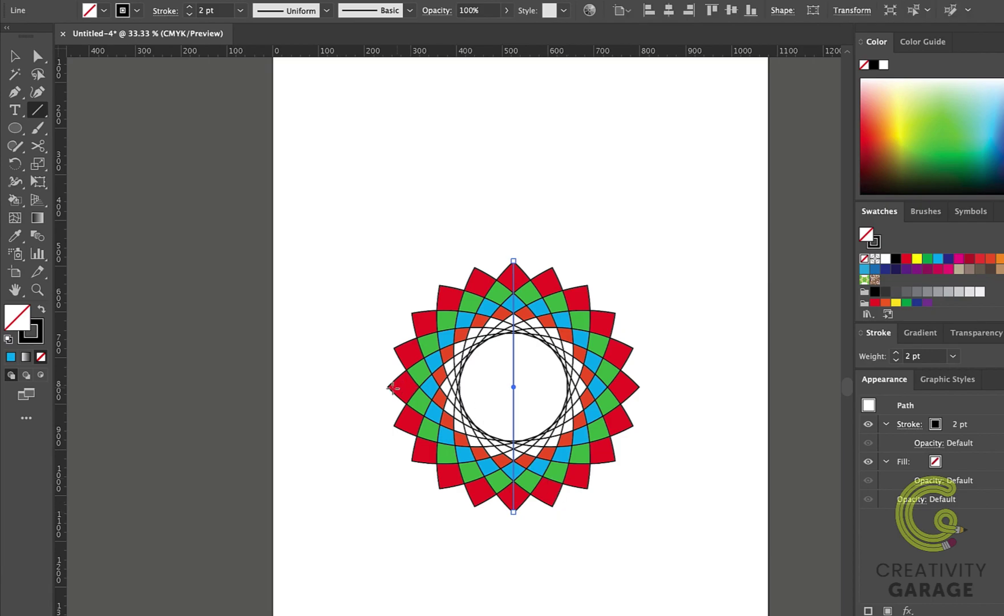
left_click_drag(388, 388, 640, 388)
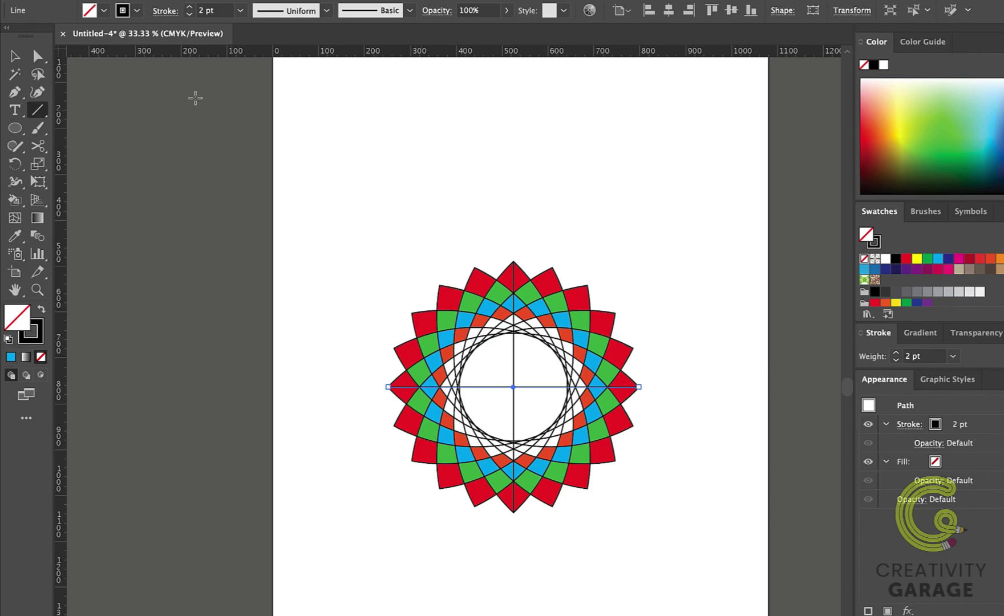
key("v")
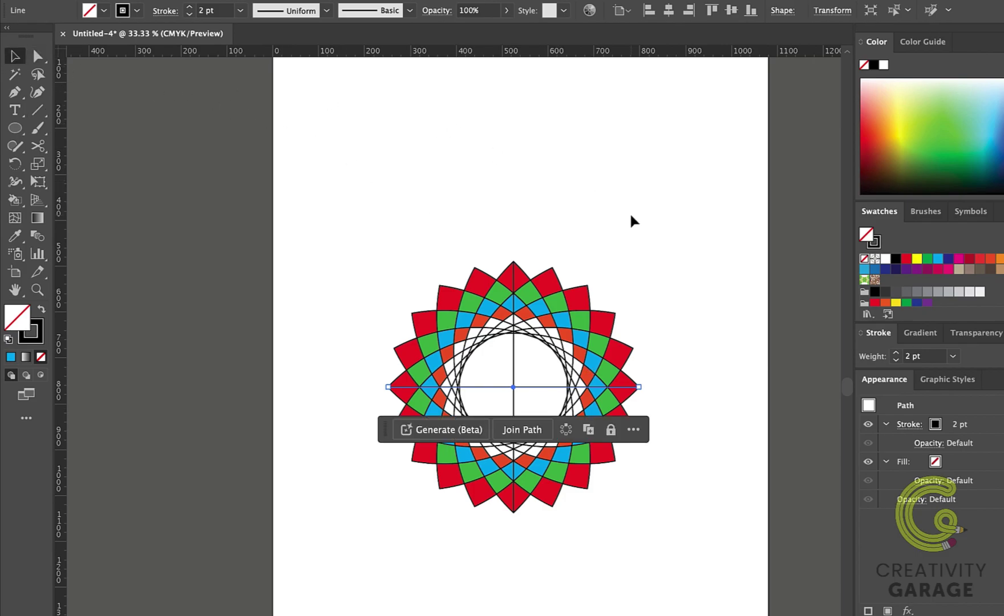
left_click(668, 207)
left_click_drag(695, 198, 352, 577)
- Dismiss the Live Paint alert and use Merge Live Paint to join the crossing lines into the painted star
left_click(13, 200)
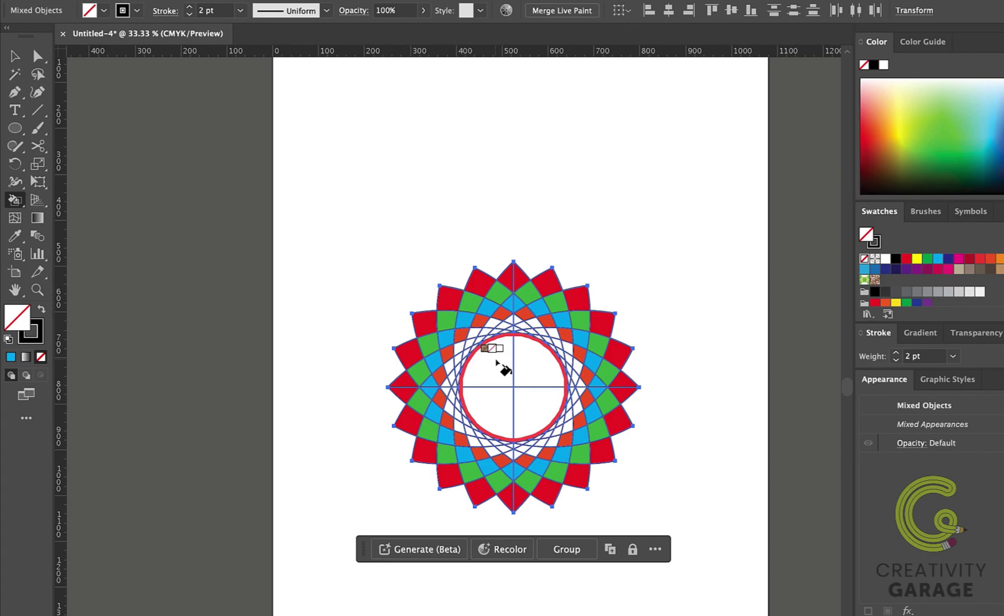
left_click(496, 363)
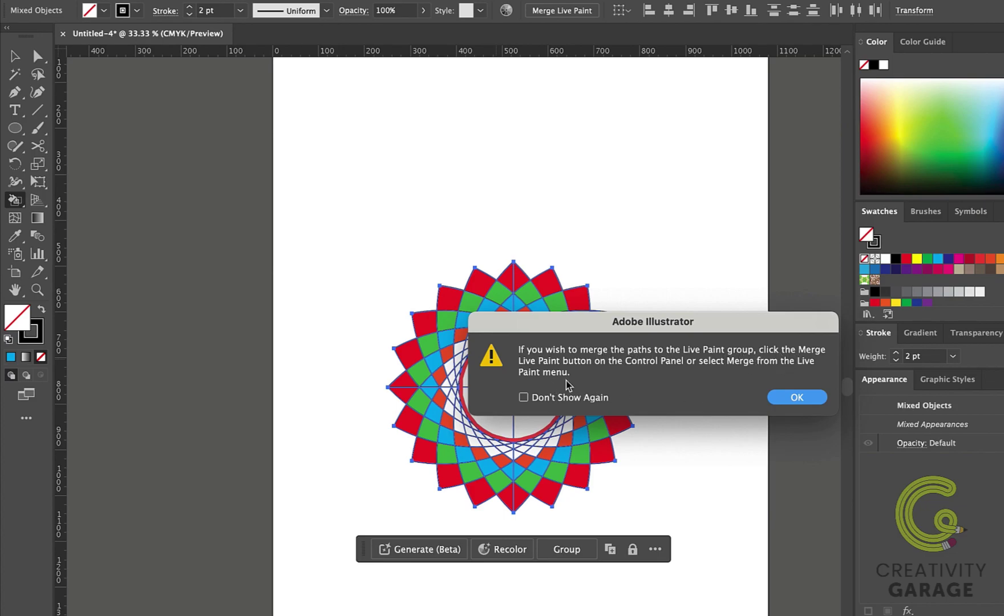
left_click(798, 398)
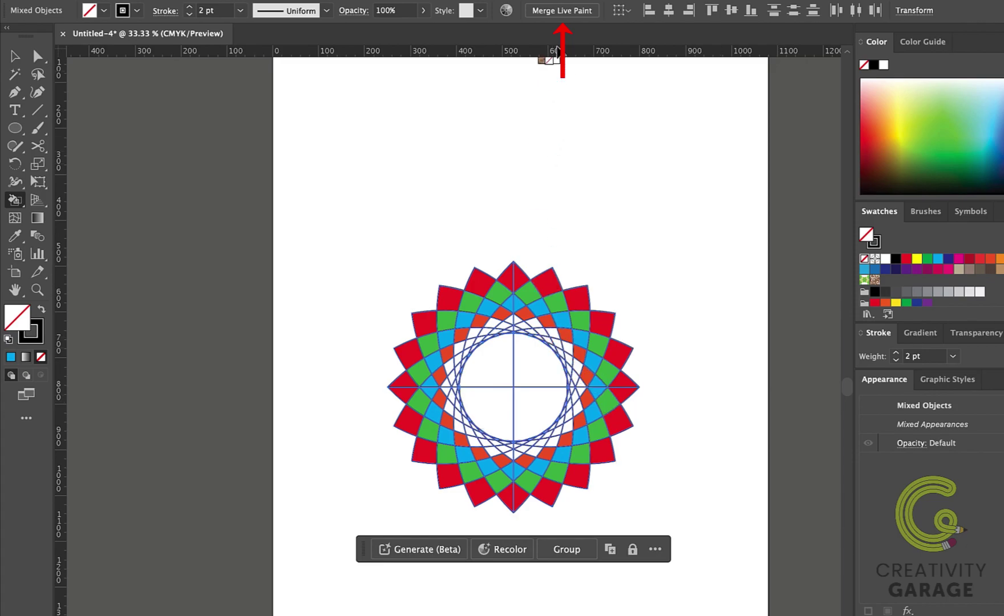
left_click(556, 12)
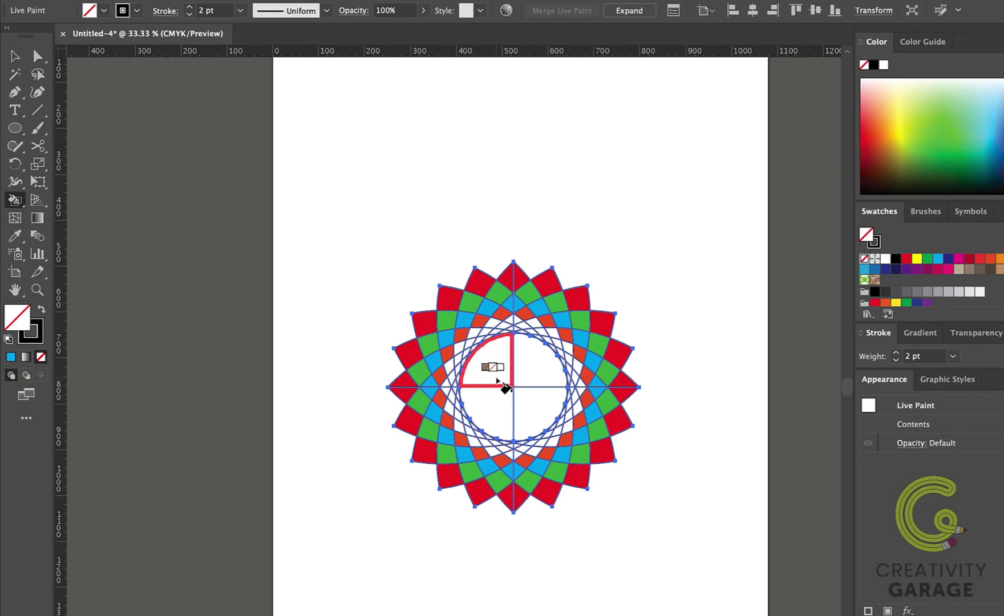
- Cycle the Live Paint colour to orange and fill the top-left centre quarter
key("Right")
key("Right")
key("Right")
key("Right")
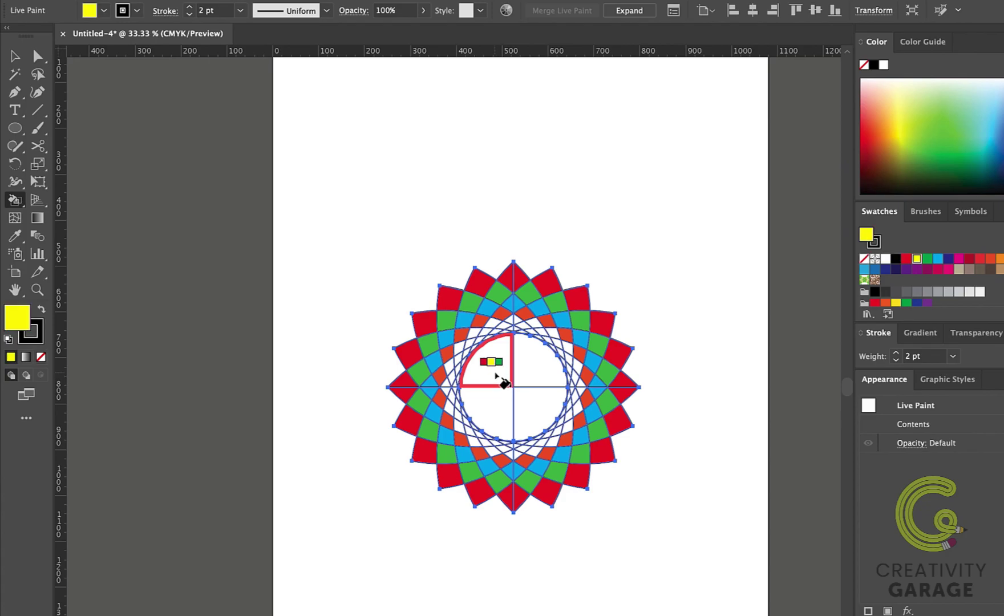
key("Right")
key("Right")
key("Right")
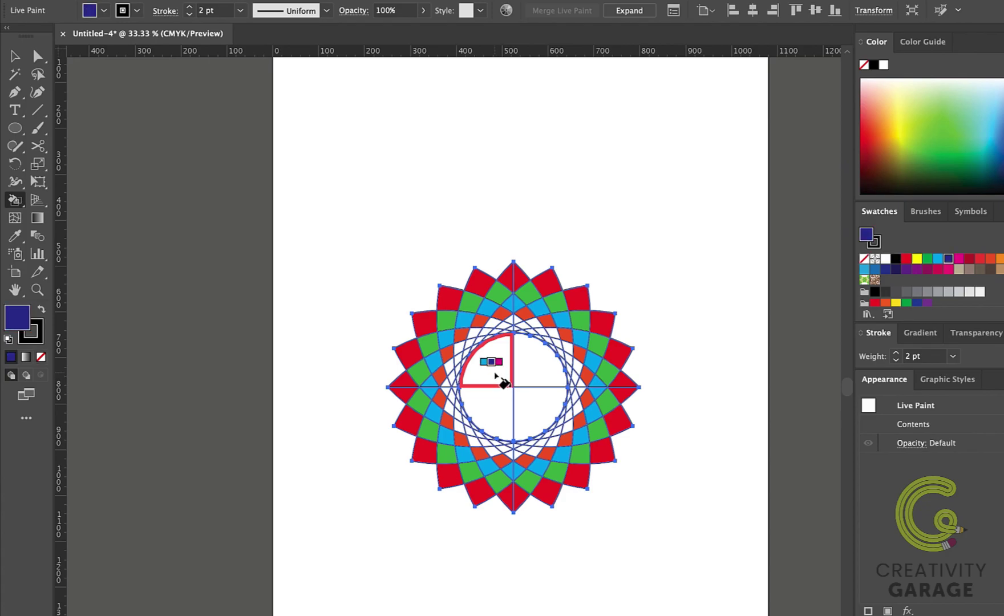
key("Right")
key("Right")
key("Right")
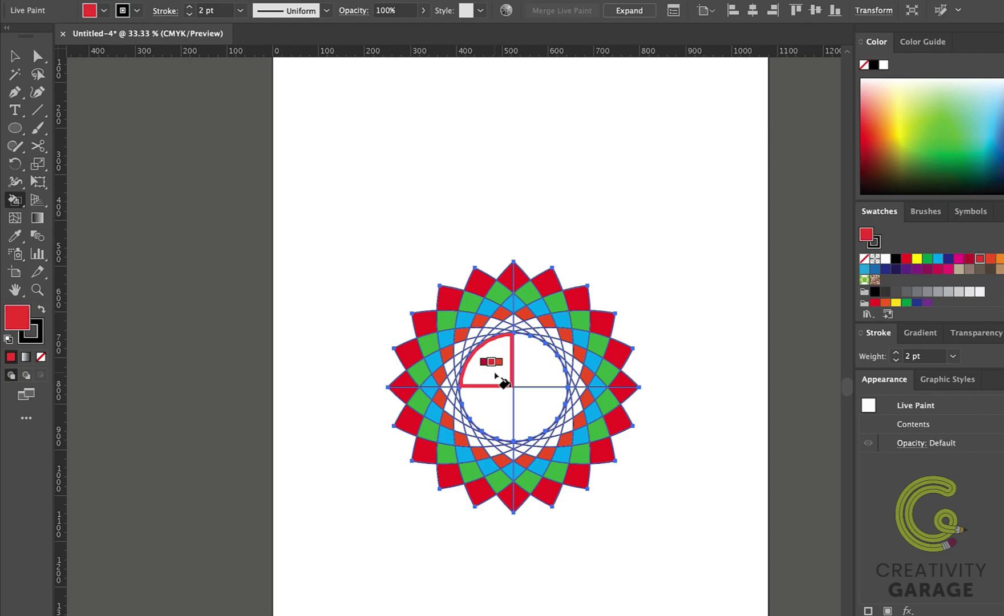
key("Right")
- Fill the other centre quarters yellow, yellow-green and green, then zoom in on the flower
key("Right")
left_click(494, 365)
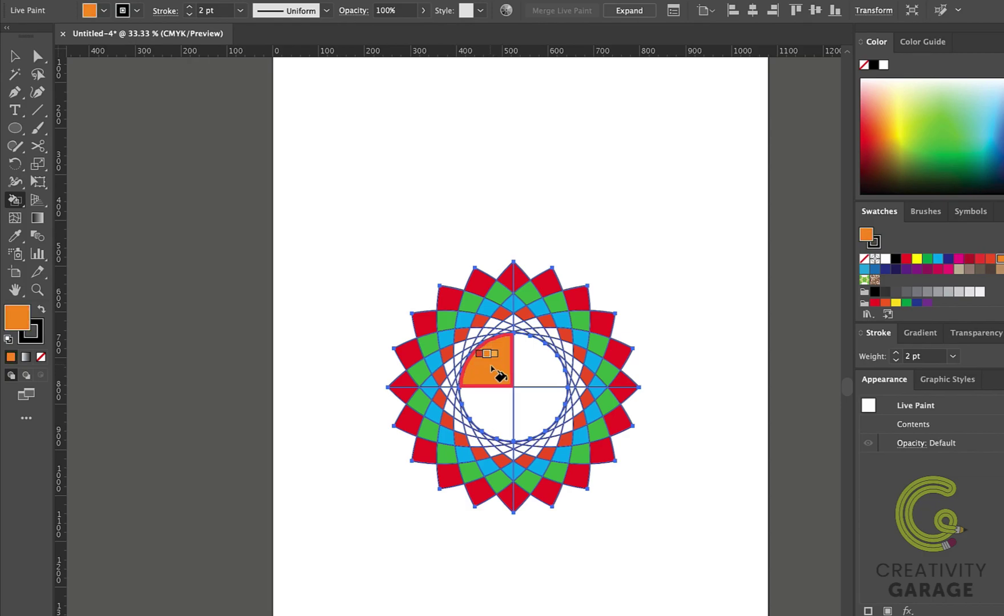
key("Right")
left_click(528, 372)
key("Right")
left_click(527, 379)
key("Right")
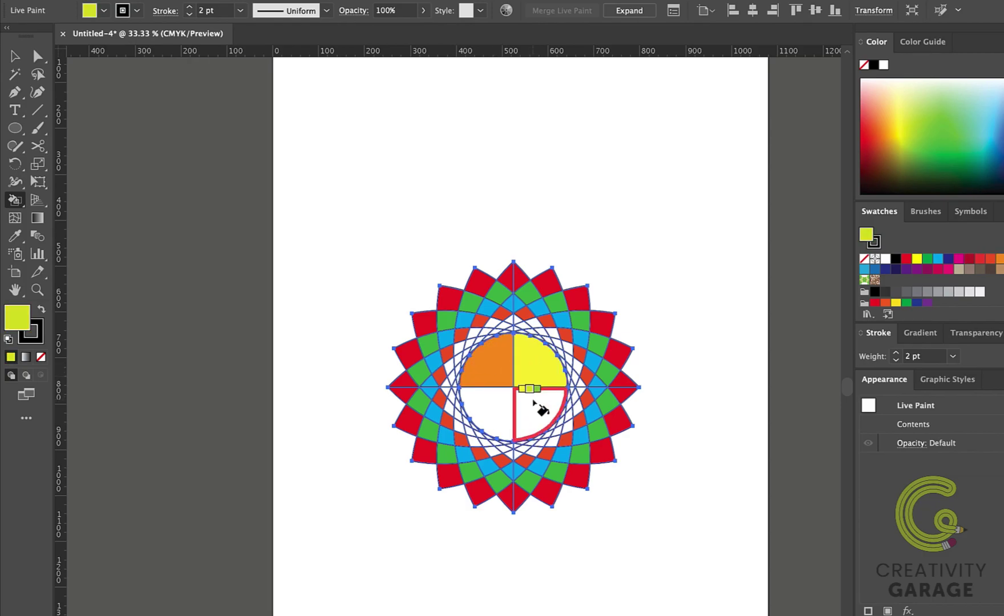
left_click(539, 406)
key("Right")
left_click(496, 404)
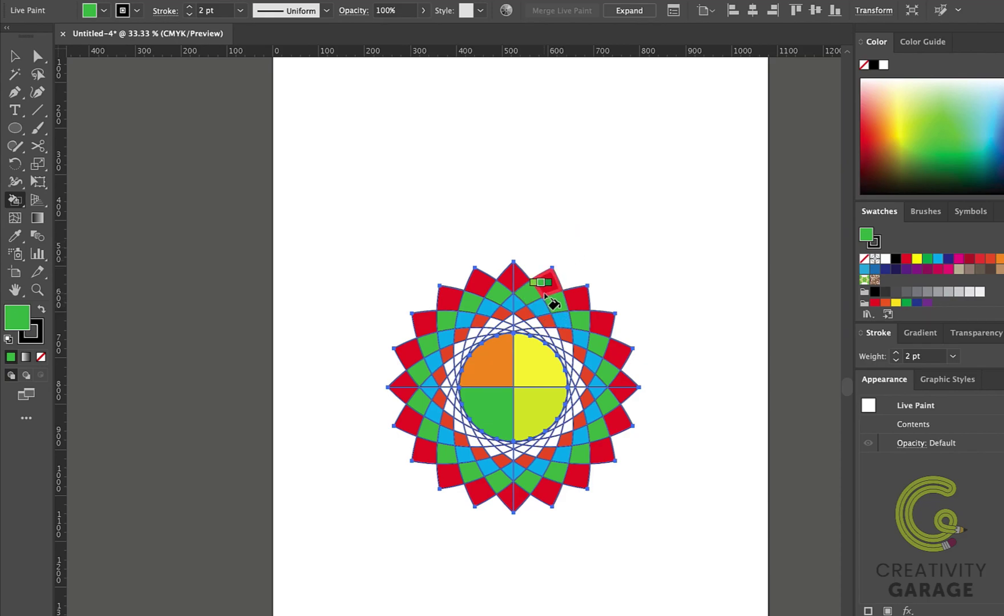
key("super+equal")
key("super+equal")
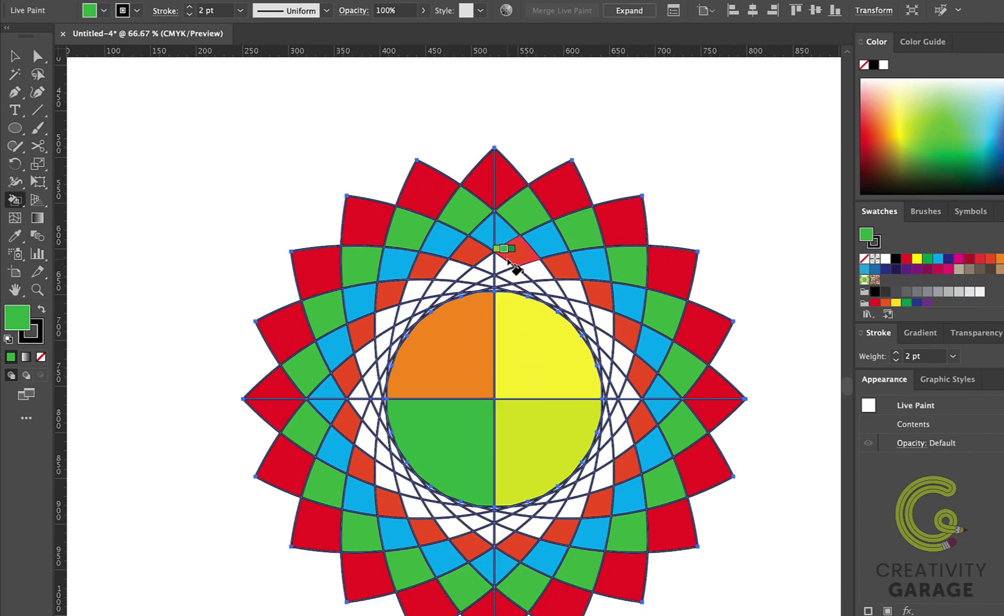
- Turn on Paint Strokes in the Live Paint Bucket options
scroll(511, 239, "down", 1)
scroll(511, 240, "right", 1)
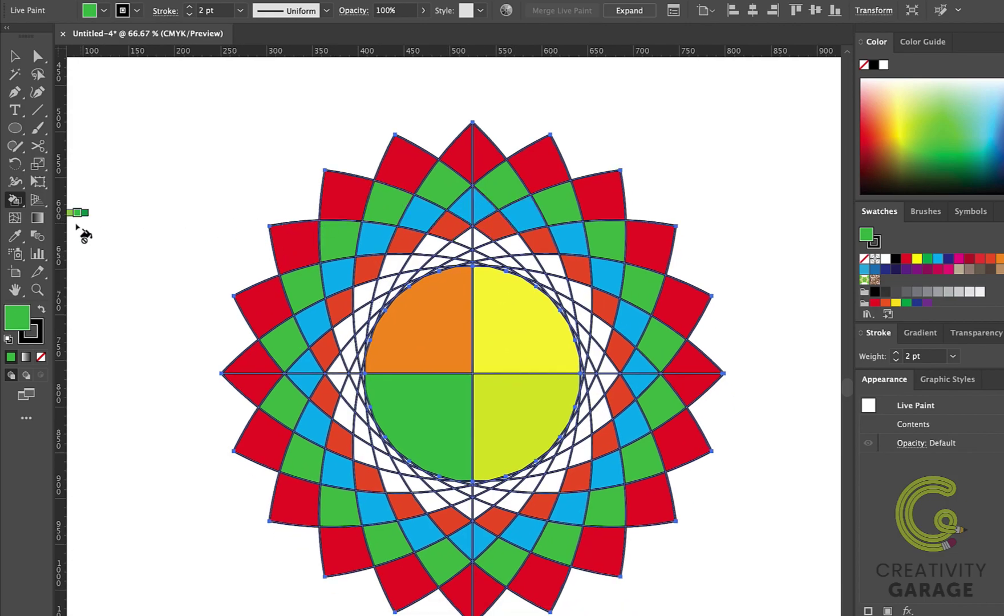
left_click(12, 200)
double_click(13, 199)
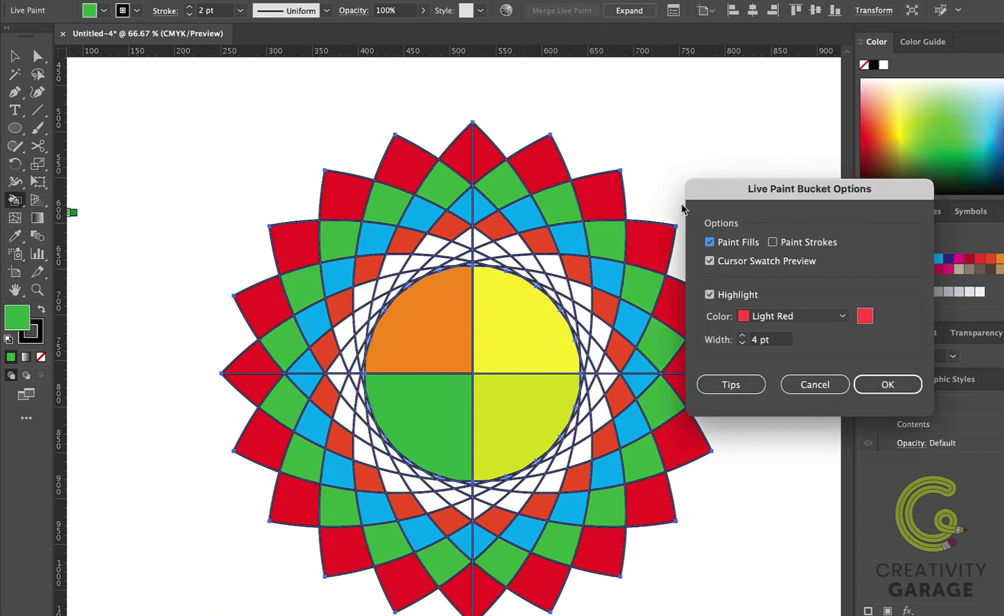
mouse_move(790, 193)
left_mouse_down()
mouse_move(682, 140)
mouse_move(691, 113)
left_mouse_up()
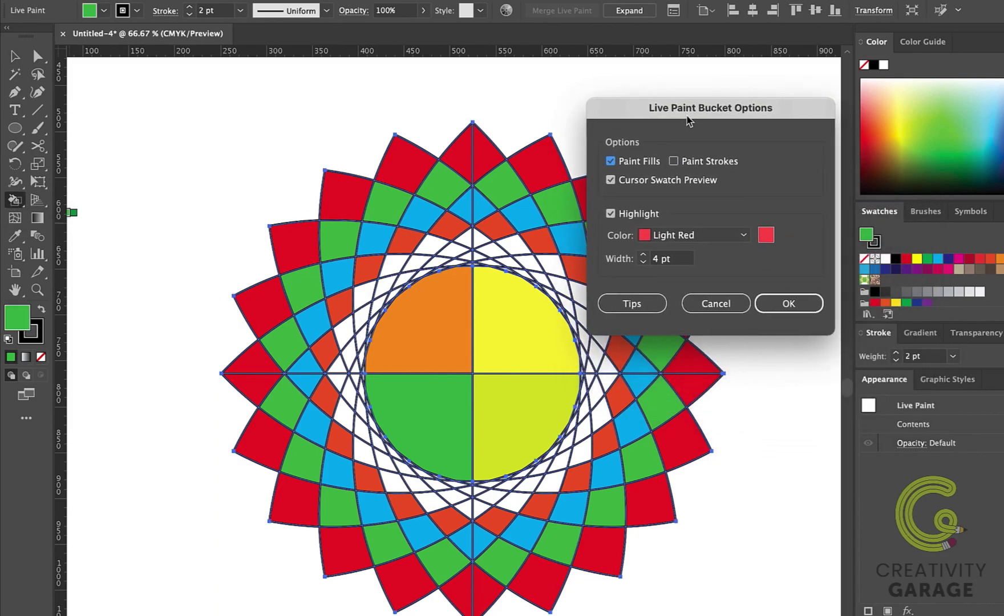
left_click(674, 164)
left_click(780, 312)
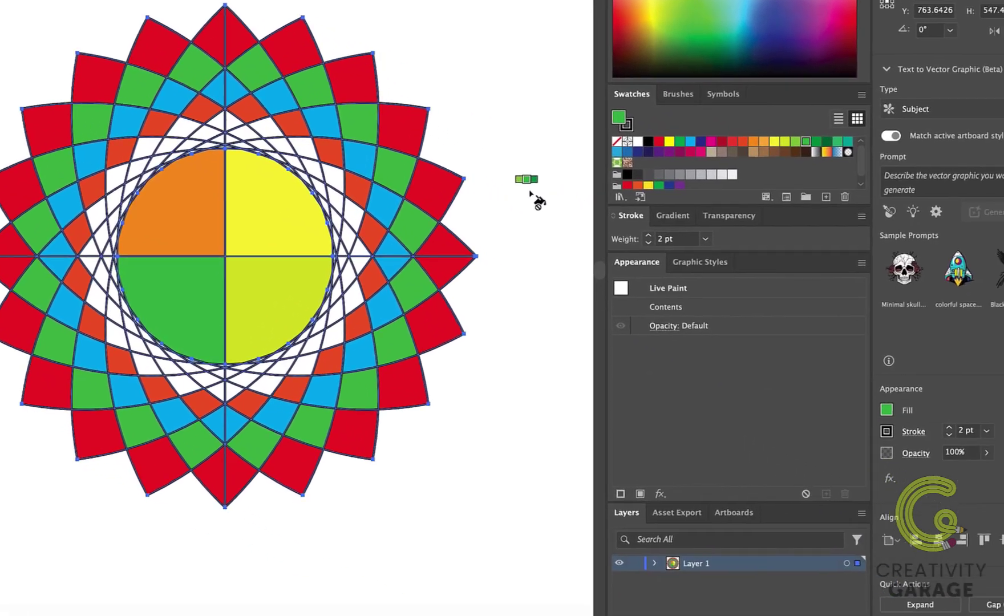
left_click(989, 258)
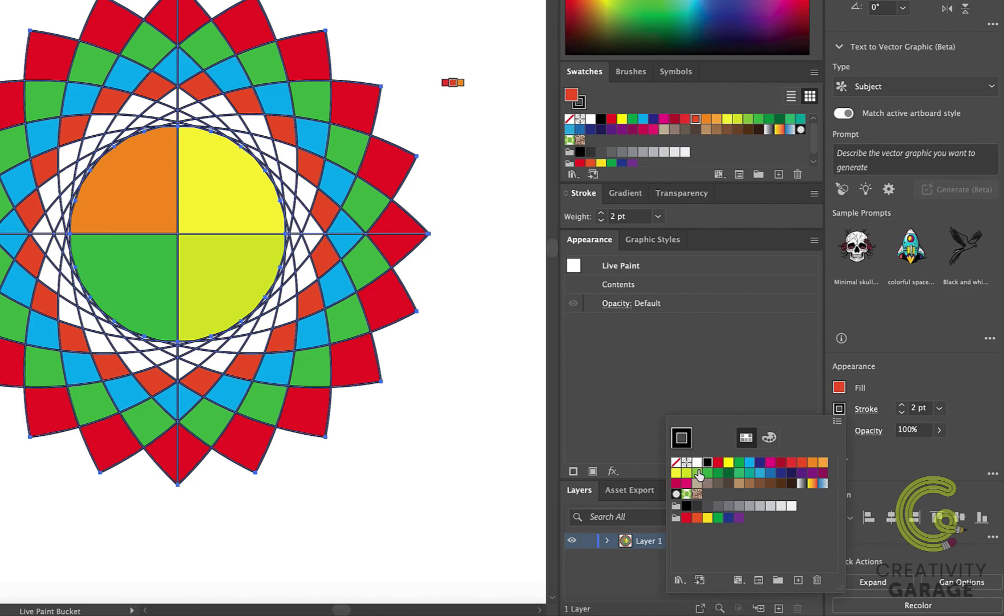
- Paint the upper-right cell edges with a white stroke and set the stroke weight to 4 pt
left_click(697, 462)
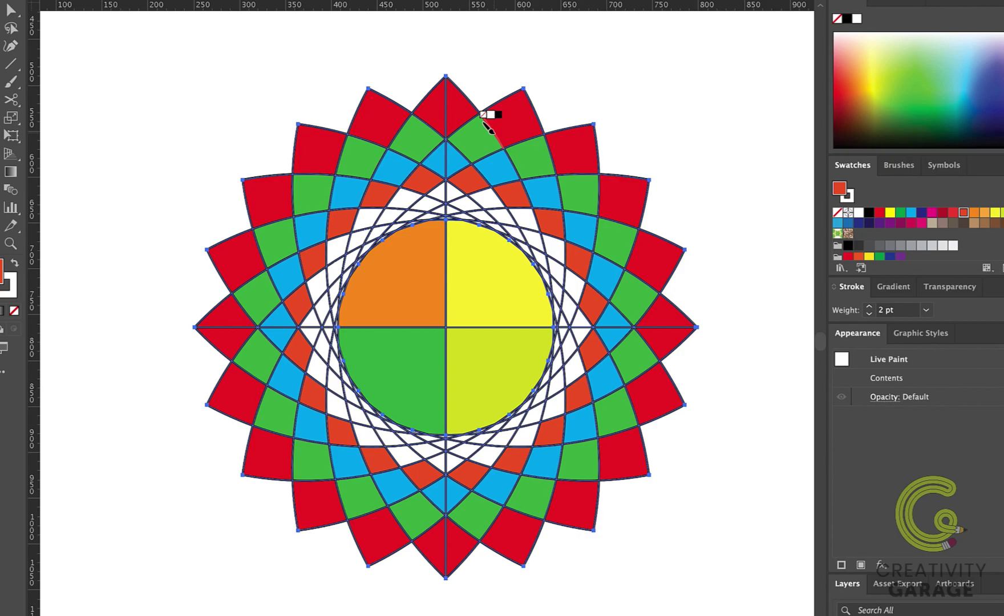
mouse_move(490, 128)
left_mouse_down()
mouse_move(570, 166)
mouse_move(613, 213)
mouse_move(637, 269)
mouse_move(649, 352)
mouse_move(613, 421)
mouse_move(546, 482)
mouse_move(451, 520)
mouse_move(380, 502)
mouse_move(345, 505)
mouse_move(281, 459)
mouse_move(255, 410)
mouse_move(237, 336)
mouse_move(242, 345)
mouse_move(238, 272)
mouse_move(321, 191)
mouse_move(322, 171)
mouse_move(388, 120)
mouse_move(479, 129)
left_mouse_up()
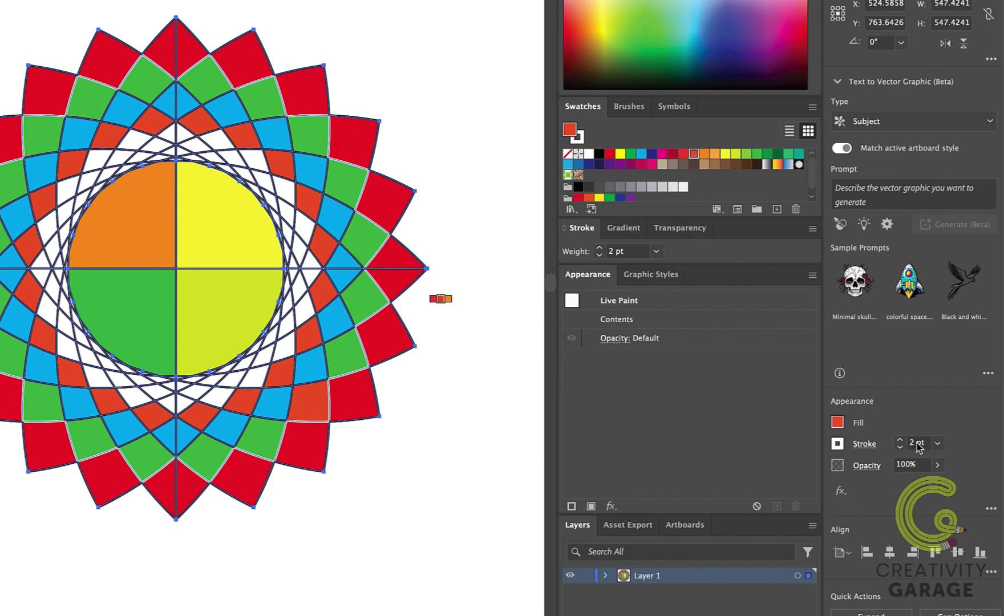
left_click(937, 444)
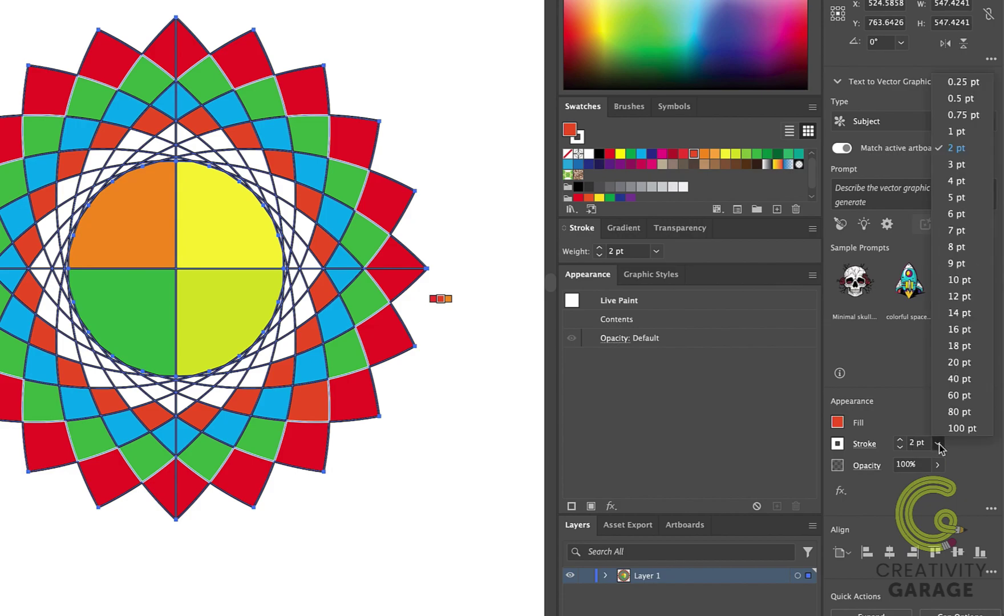
left_click(958, 180)
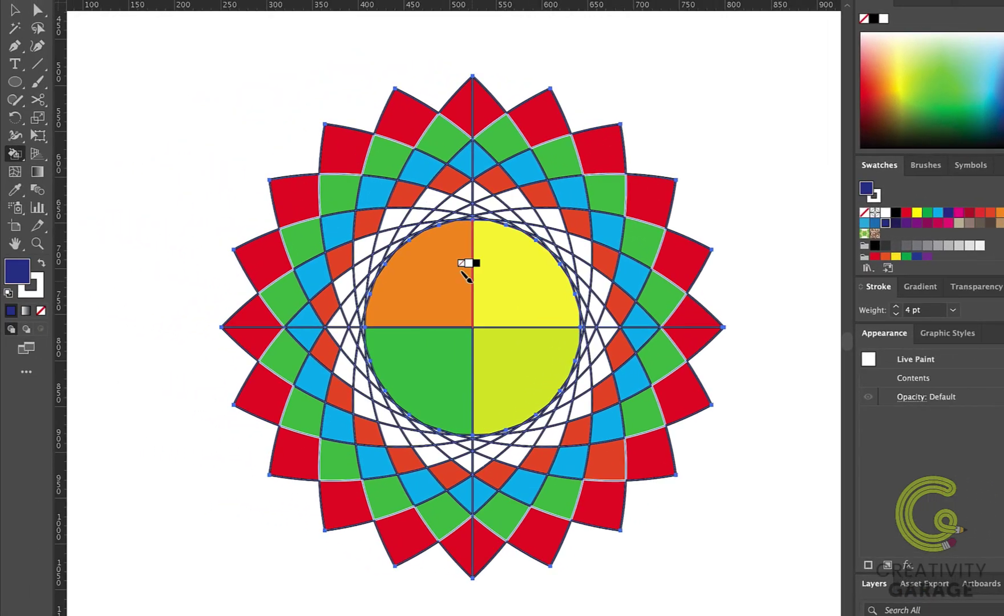
- Paint the four centre divider lines (upper, right, lower, left) white
left_click(471, 279)
left_click(546, 327)
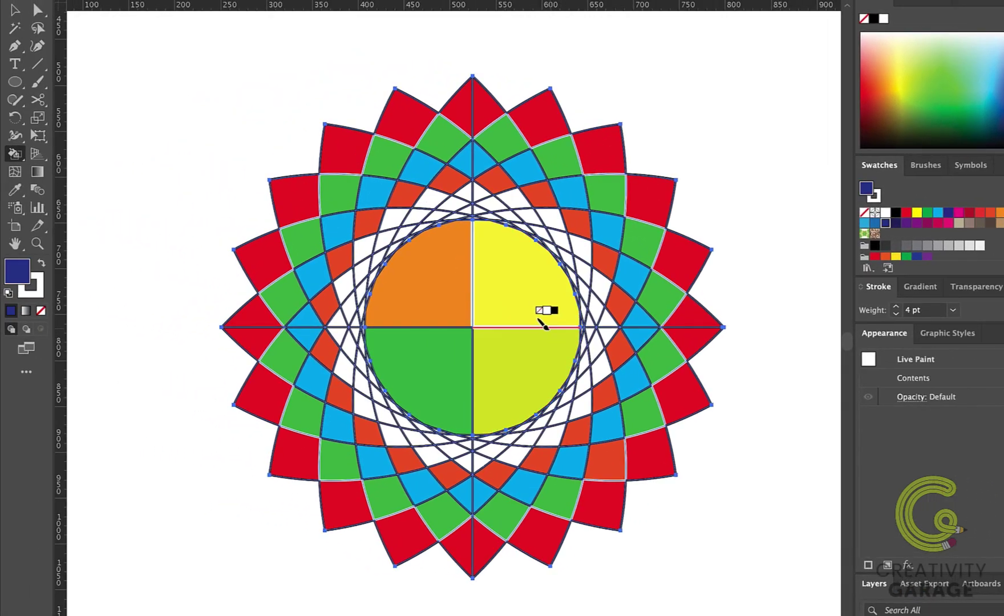
left_click(471, 364)
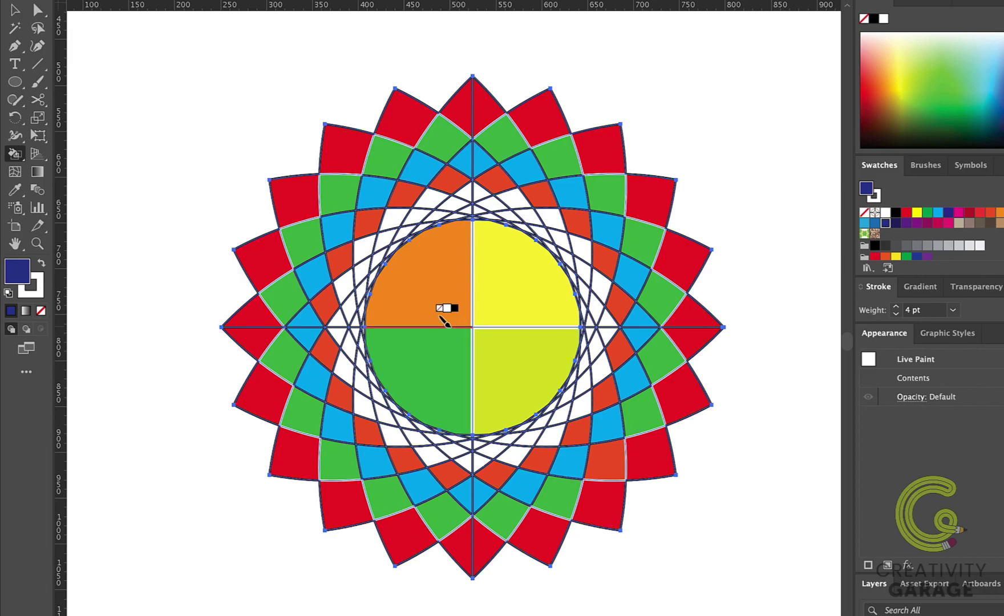
left_click(451, 327)
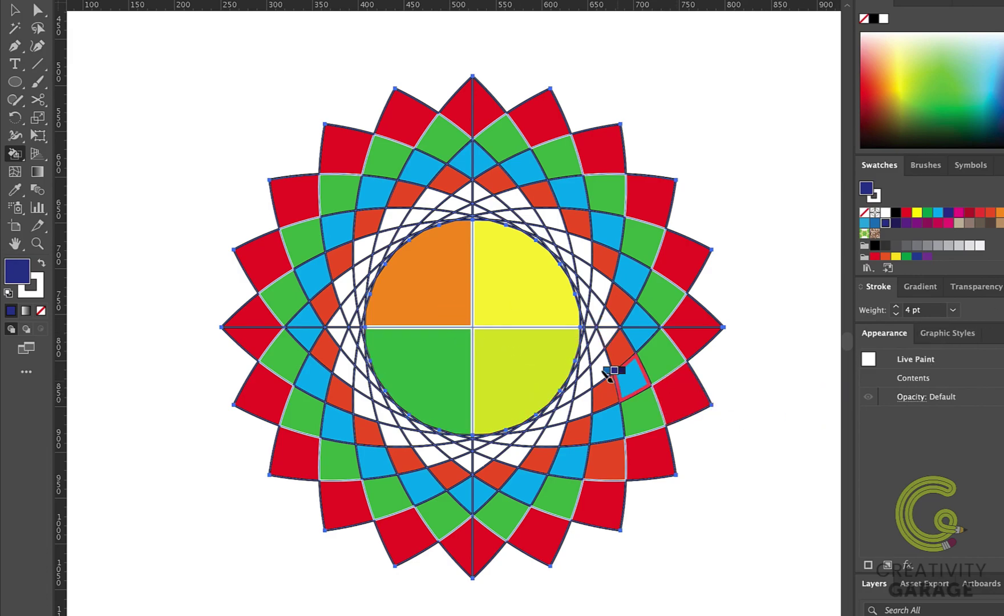
key("v")
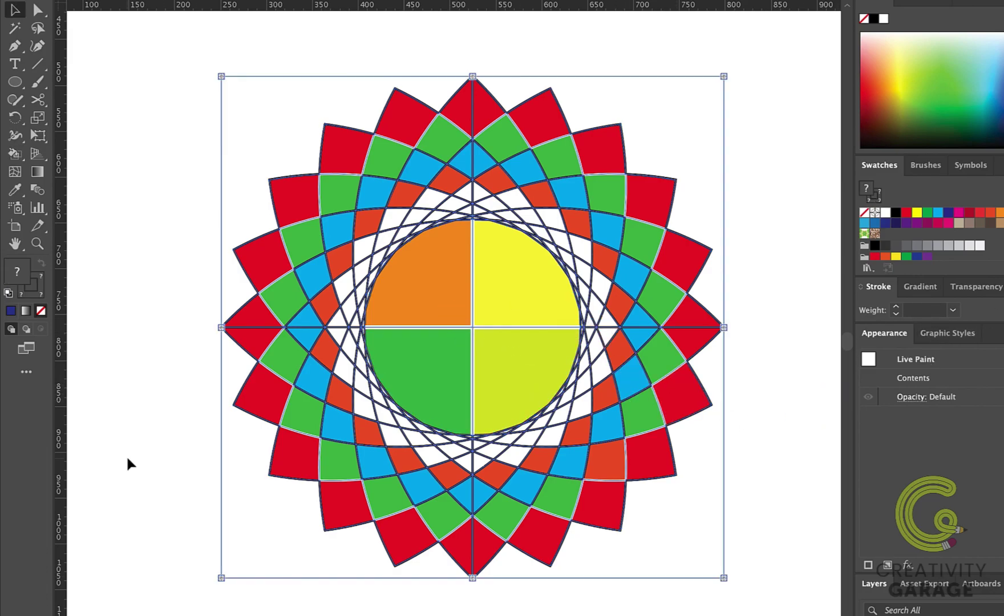
- Switch to the Live Paint Selection Tool and deselect the artwork
left_click(17, 156)
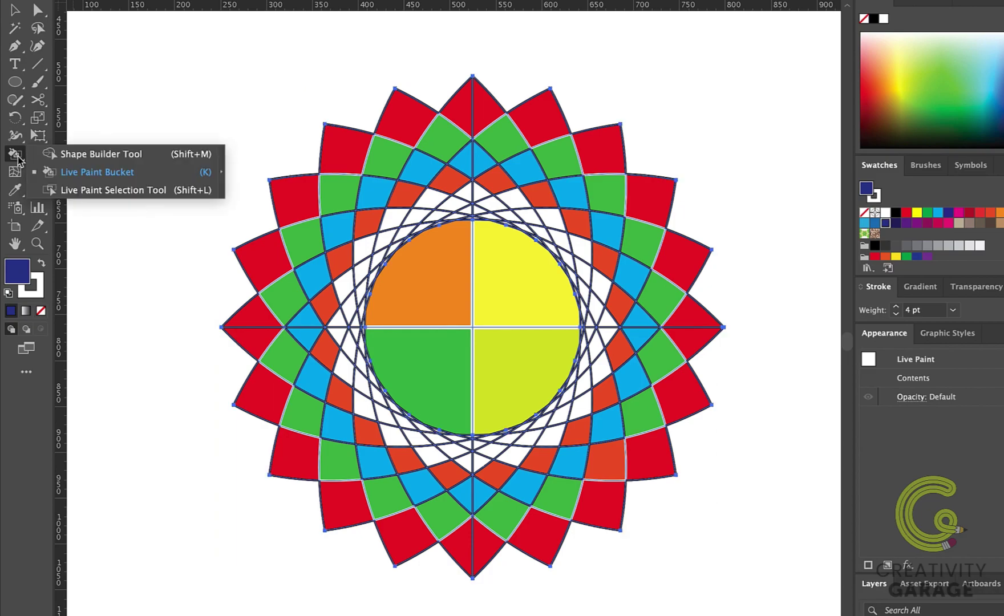
left_click(199, 196)
key("ctrl+shift+a")
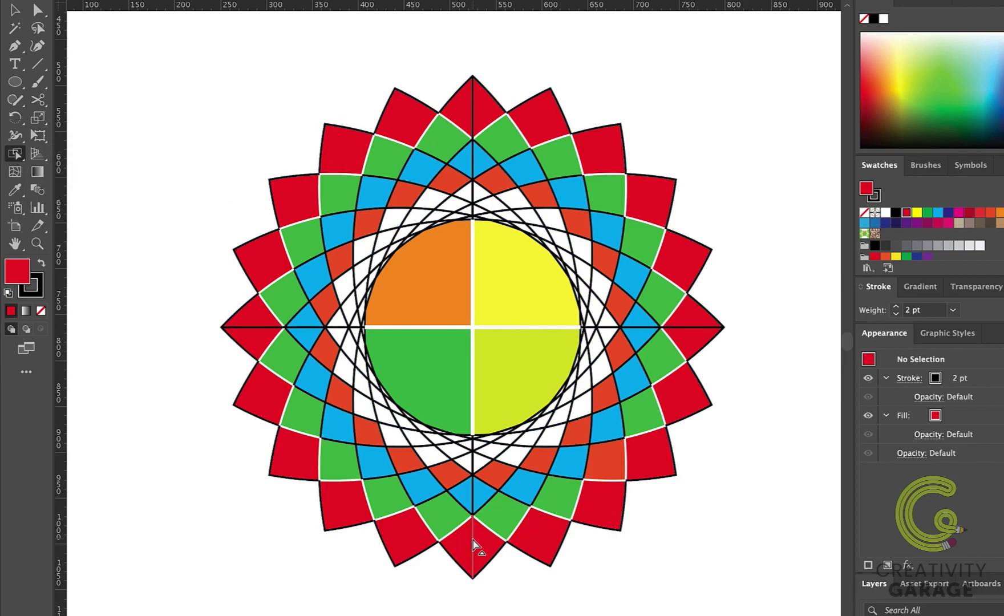
- Delete the centre divider line in the bottom petal
scroll(472, 545, "up", 4)
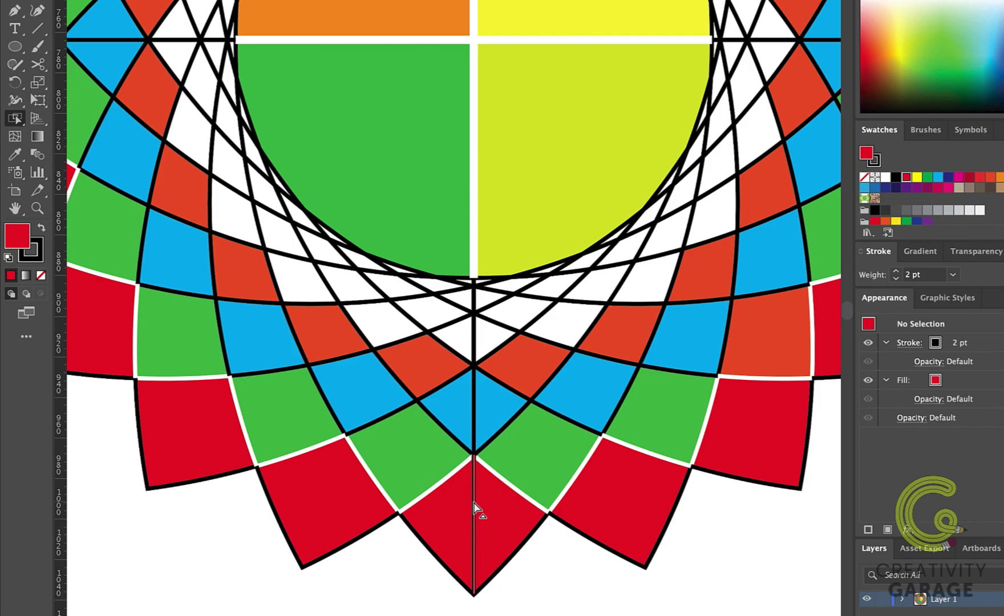
left_click(474, 510)
key("Delete")
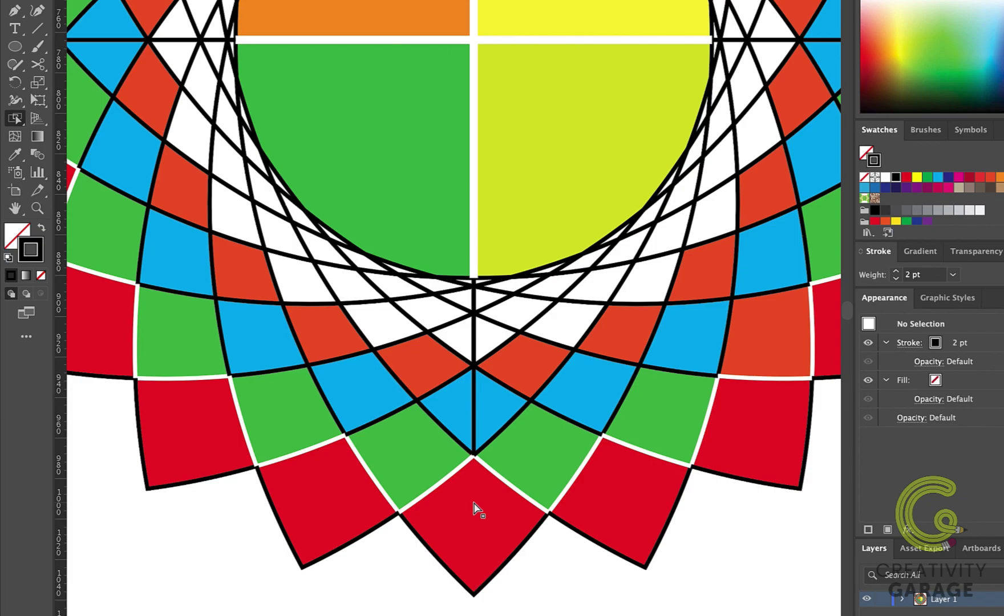
scroll(474, 509, "down", 3)
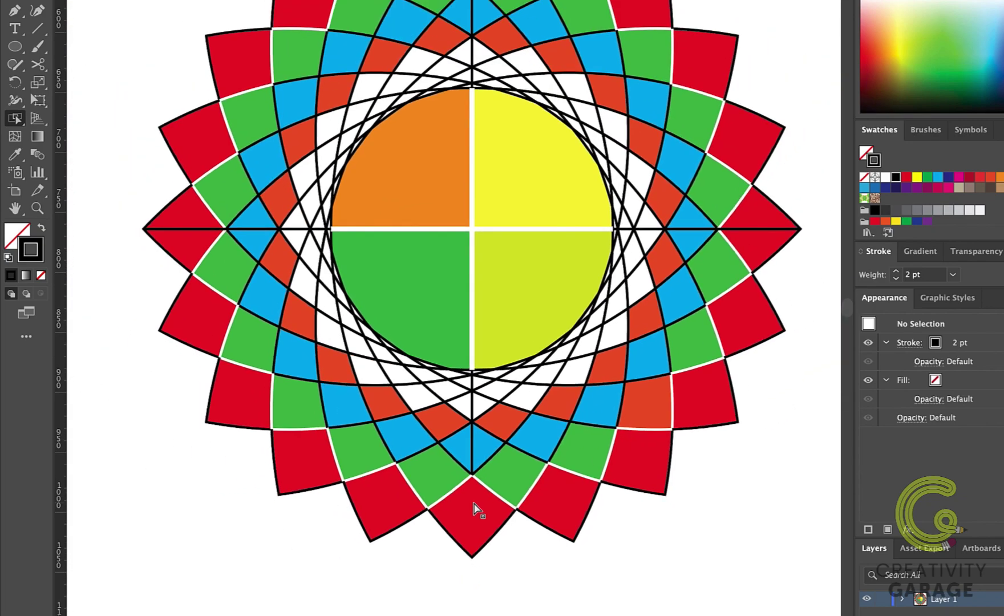
scroll(793, 229, "up", 5)
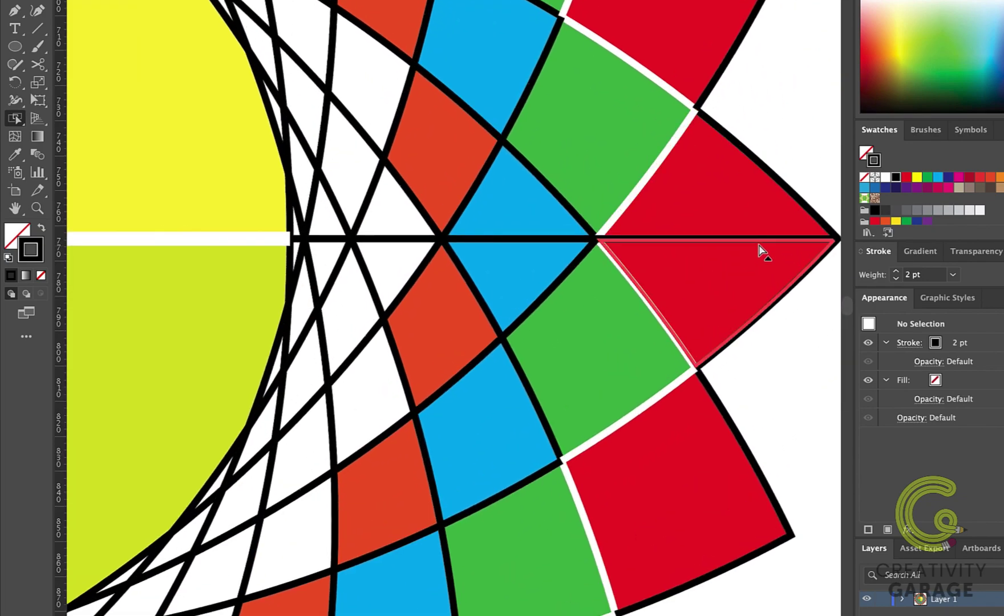
left_click(756, 240)
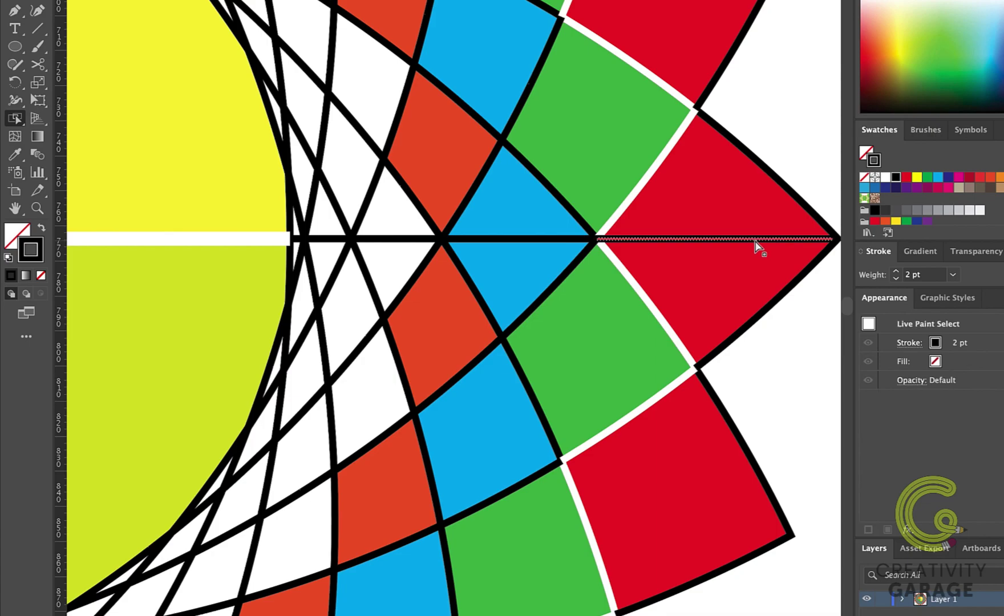
- Delete the dividing lines inside the right, left and top petals
key("Delete")
scroll(798, 308, "down", 3)
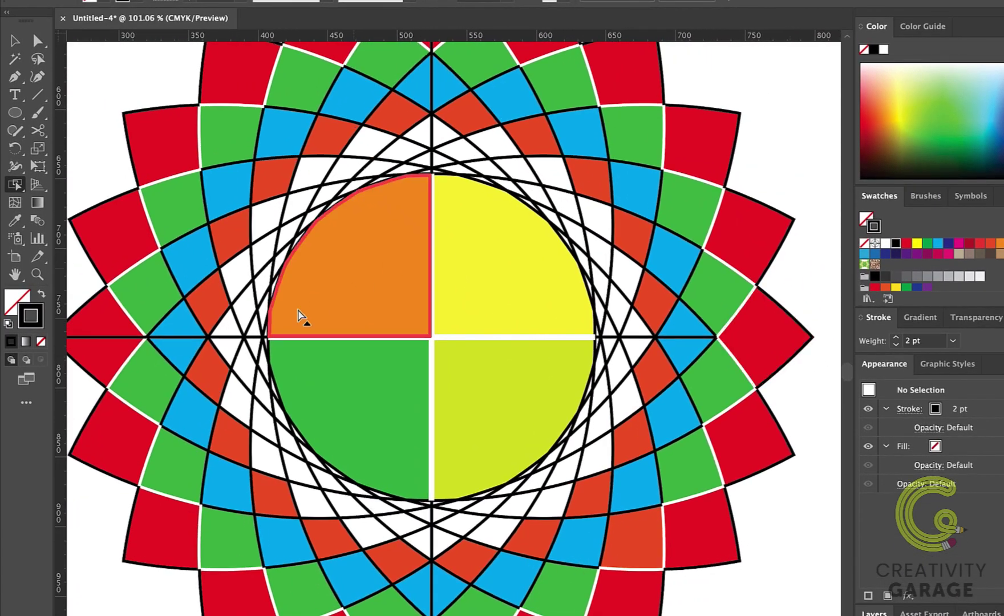
left_click_drag(128, 347, 152, 352)
scroll(114, 332, "up", 1)
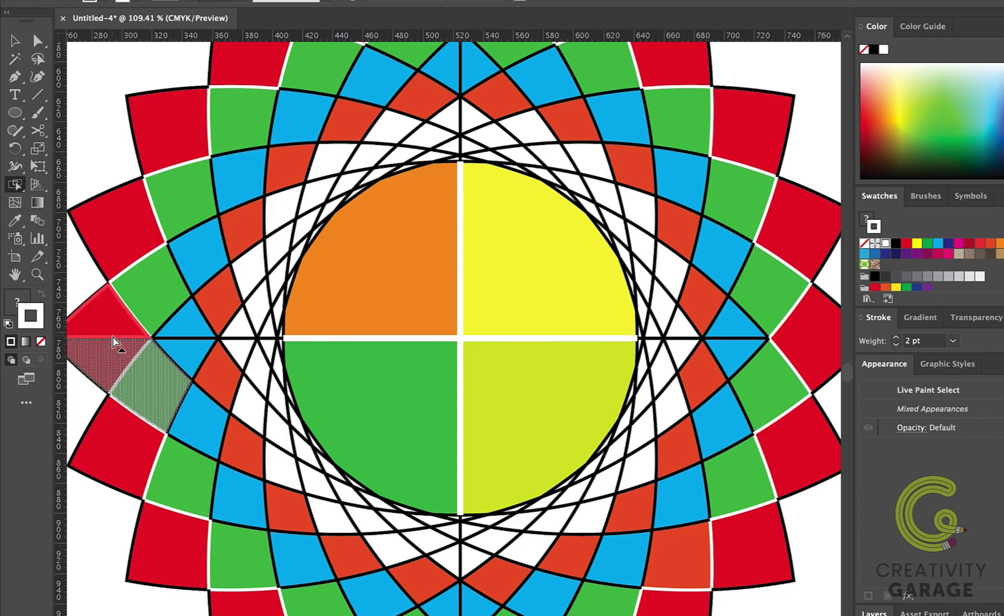
left_click(112, 336)
left_click(111, 339)
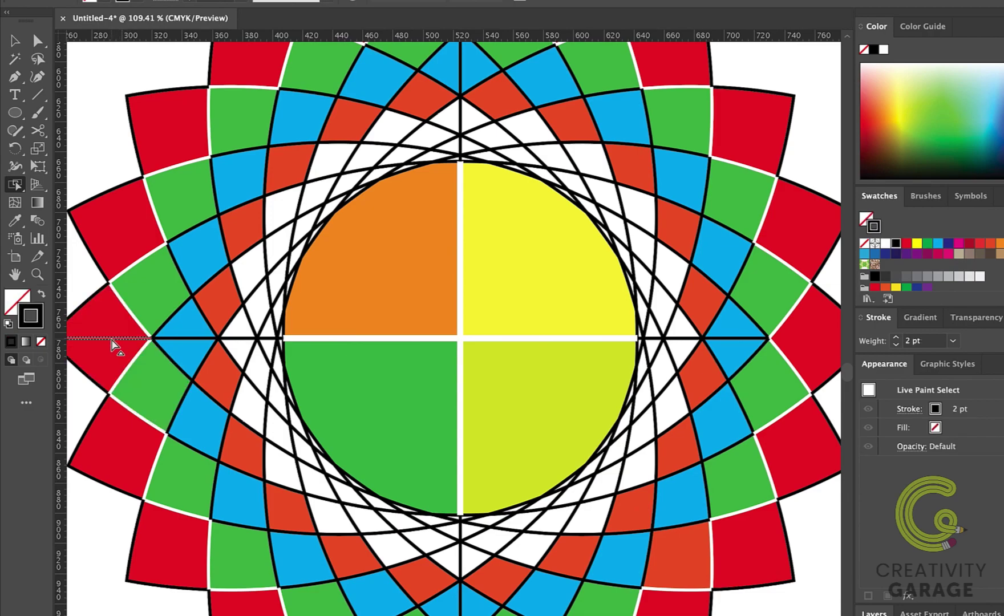
key("ctrl+shift+a")
scroll(395, 316, "up", 5)
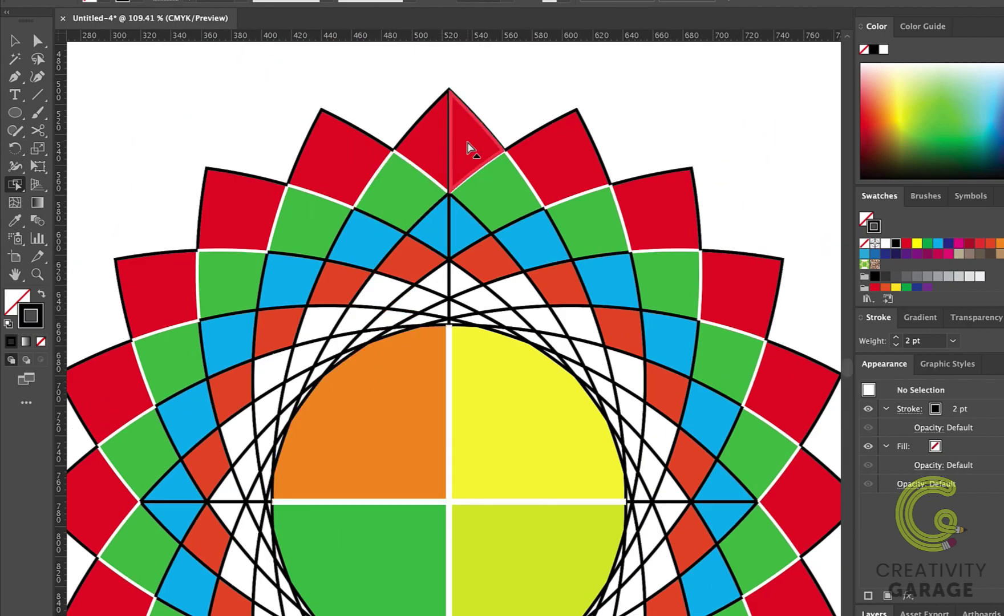
left_click(450, 151)
key("Delete")
scroll(450, 153, "down", 4)
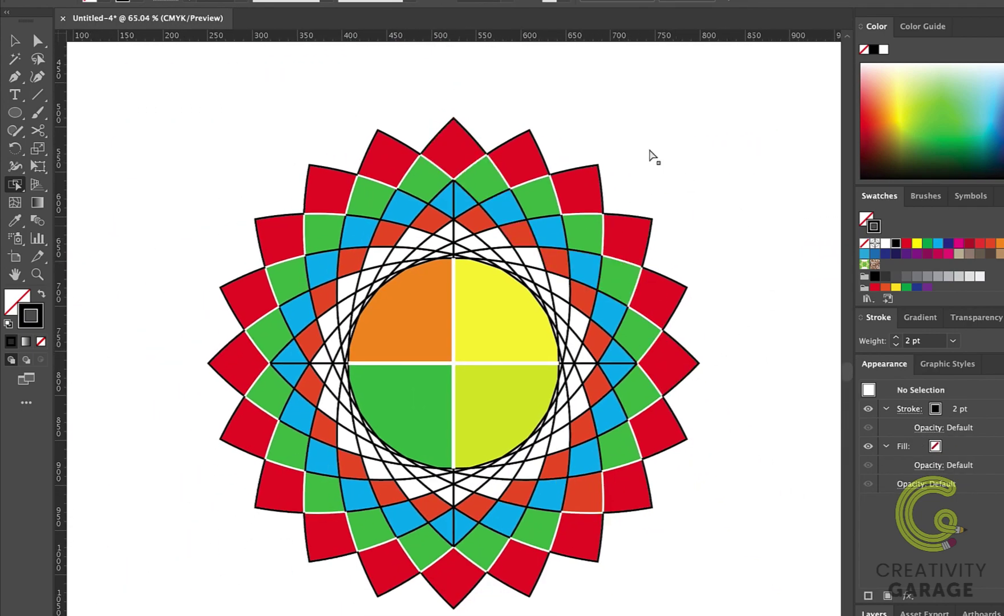
key("v")
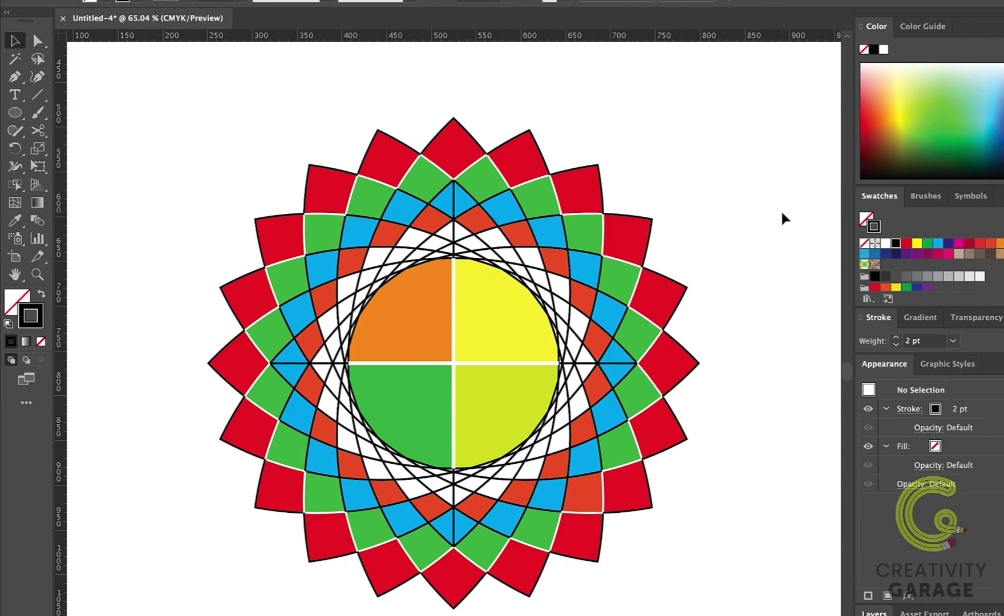